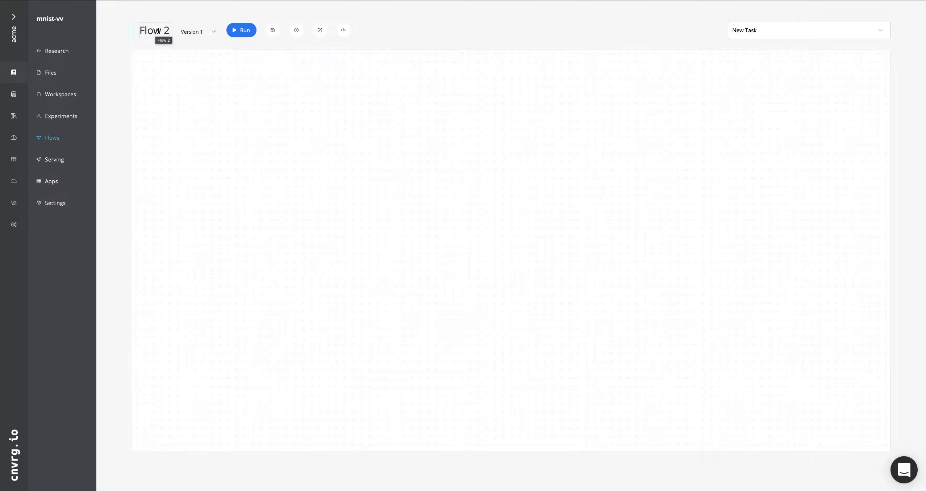
# Rename the flow from its default title to Demo
pyautogui.click(158, 31)
pyautogui.moveTo(184, 30); pyautogui.dragTo(139, 31)
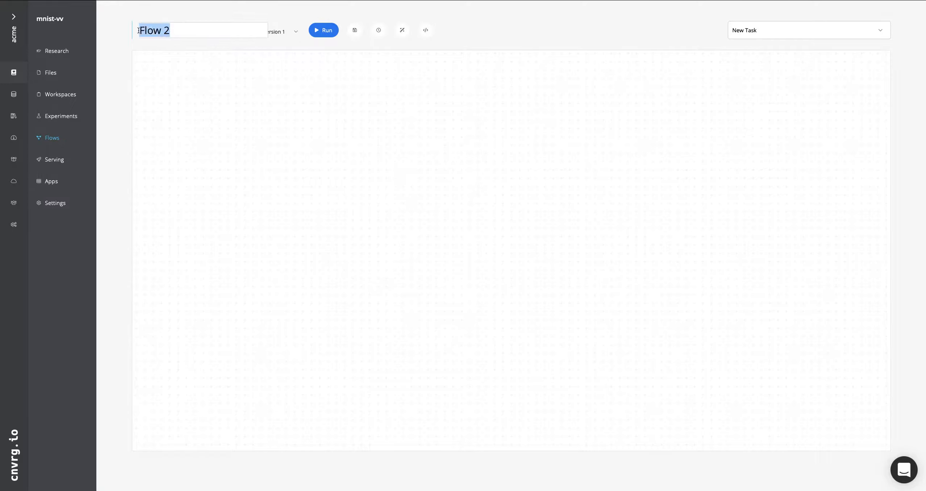
pyautogui.write('Demo')
pyautogui.click(198, 47)
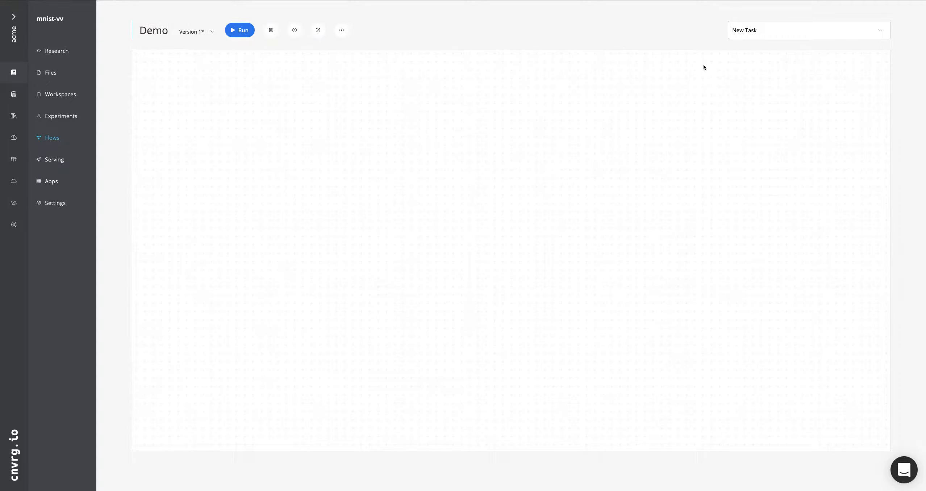
# Browse the available task types and add a Decision Trees task to the flow
pyautogui.click(802, 28)
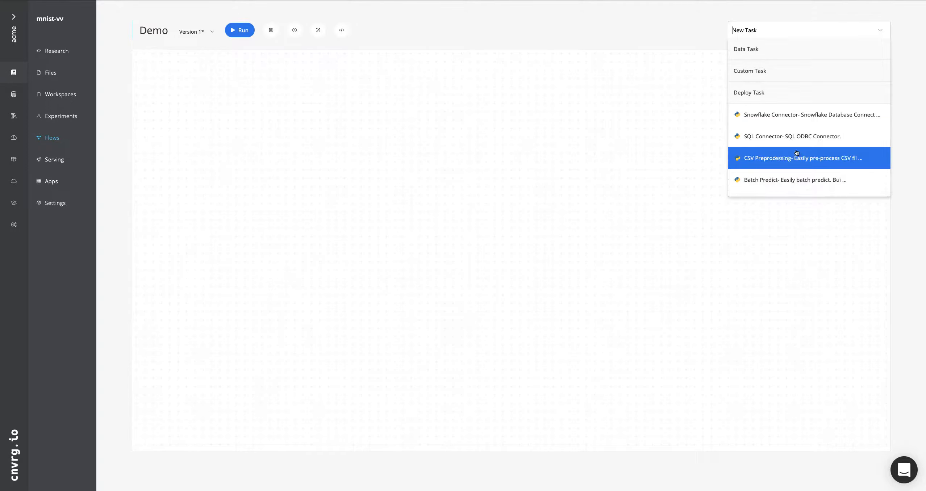
pyautogui.scroll(-3, 776, 153)
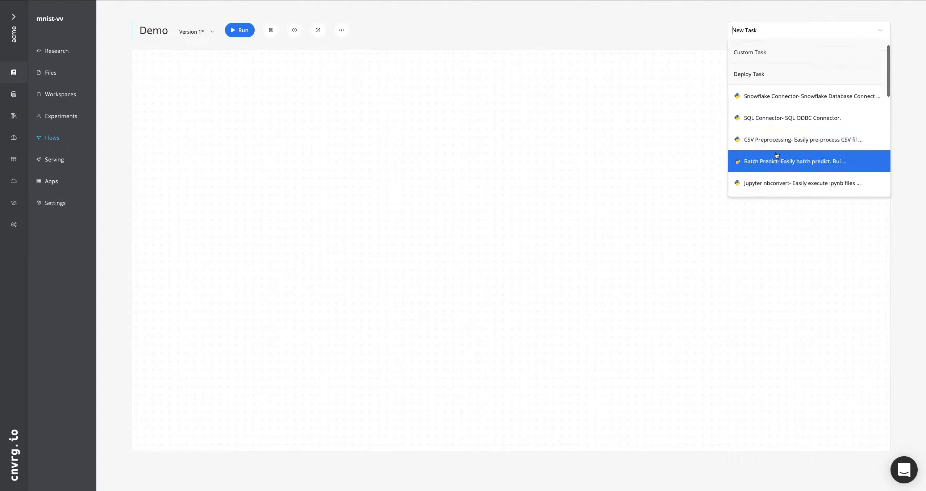
pyautogui.scroll(-3, 799, 151)
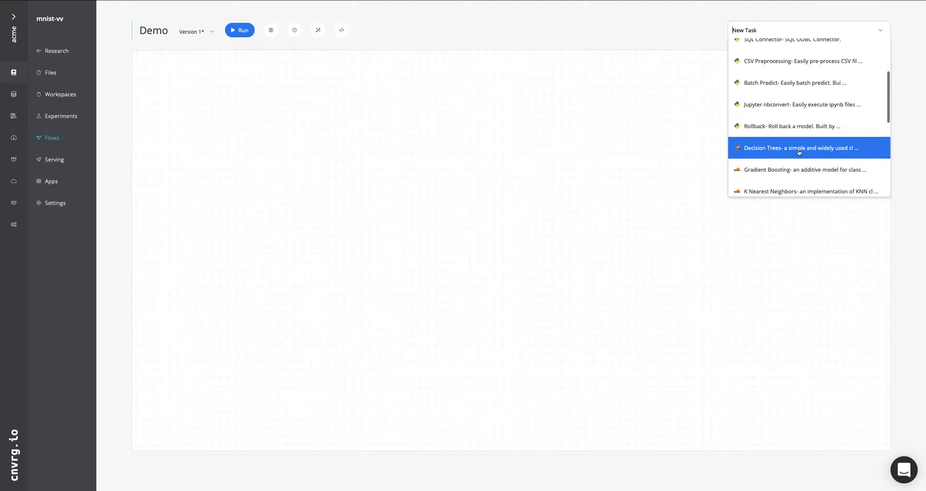
pyautogui.scroll(-4, 799, 152)
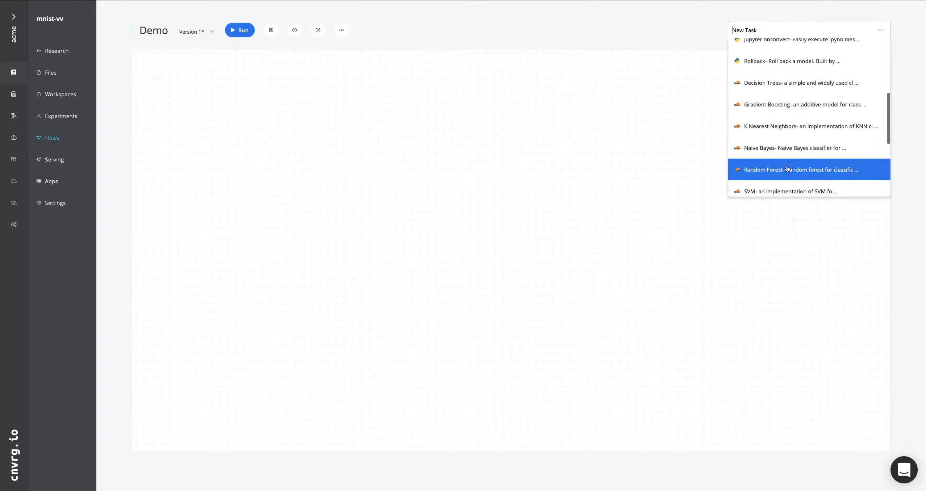
pyautogui.scroll(-2, 786, 134)
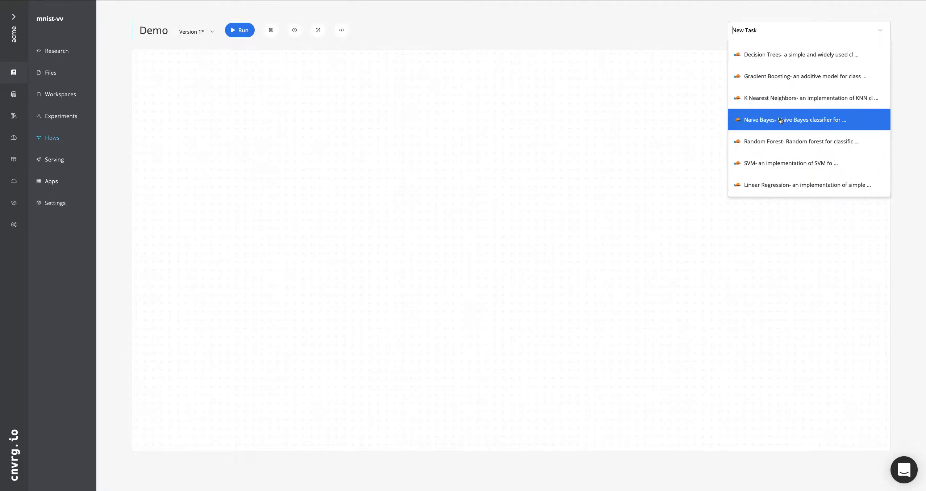
pyautogui.scroll(-2, 781, 129)
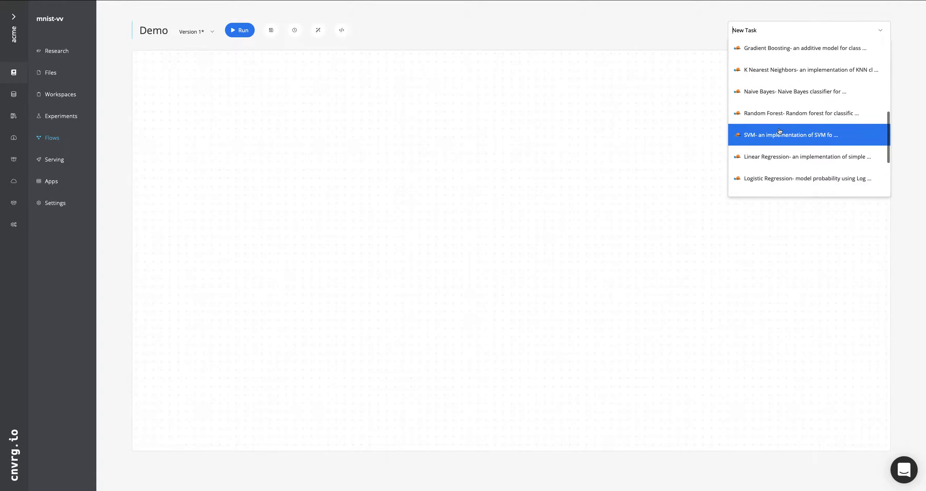
pyautogui.scroll(4, 780, 131)
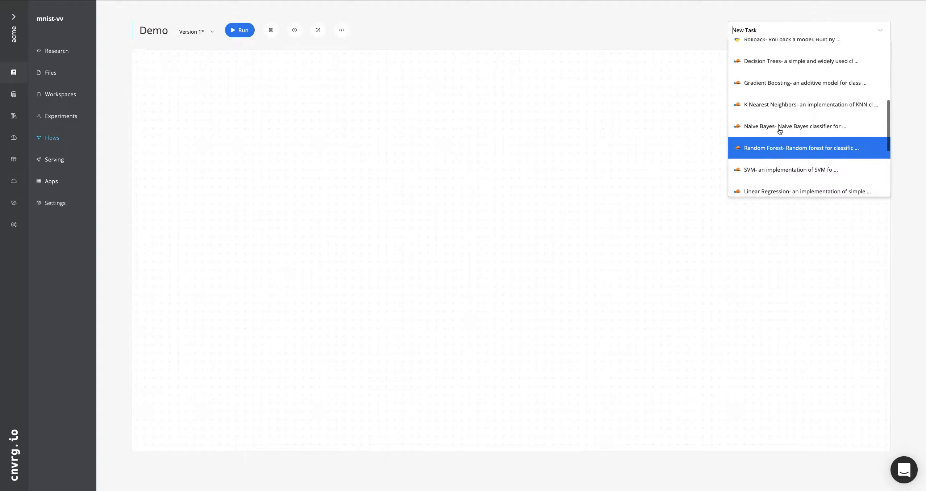
pyautogui.scroll(1, 780, 131)
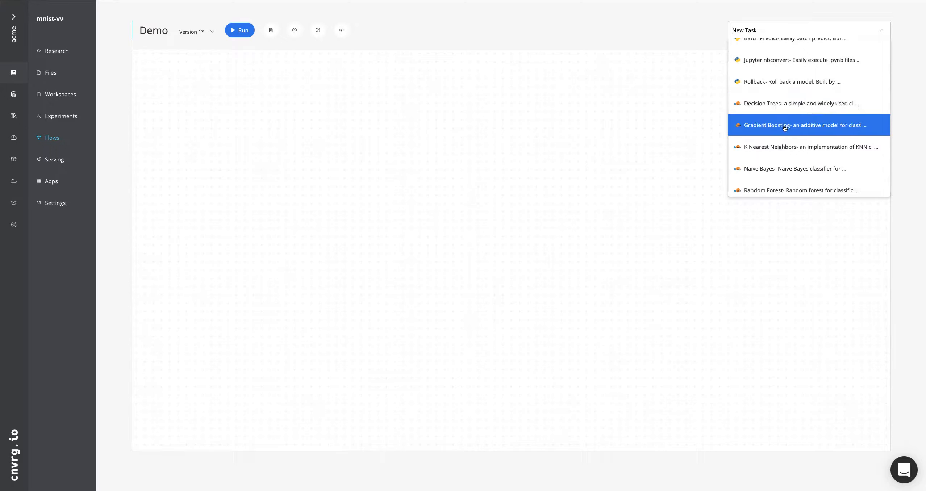
pyautogui.click(793, 105)
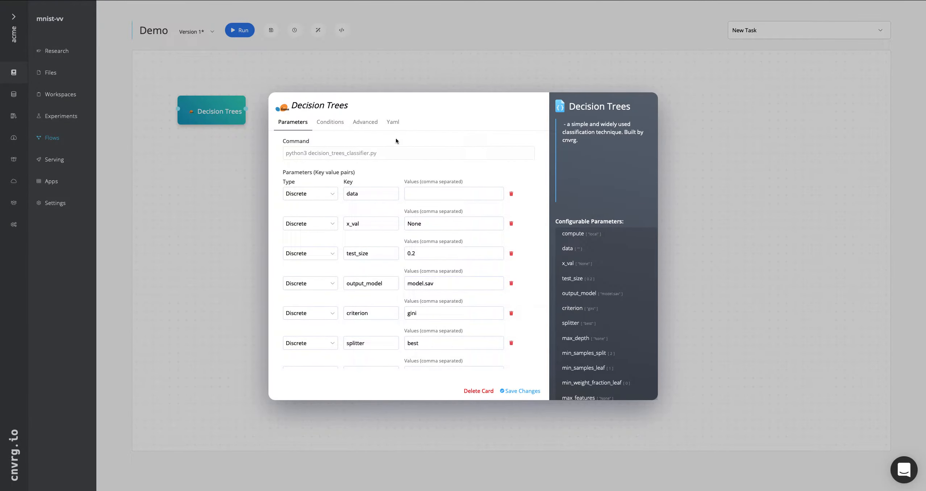
# Add a continuation condition to the Decision Trees task and go through its task, tag and value fields
pyautogui.click(441, 196)
pyautogui.click(330, 124)
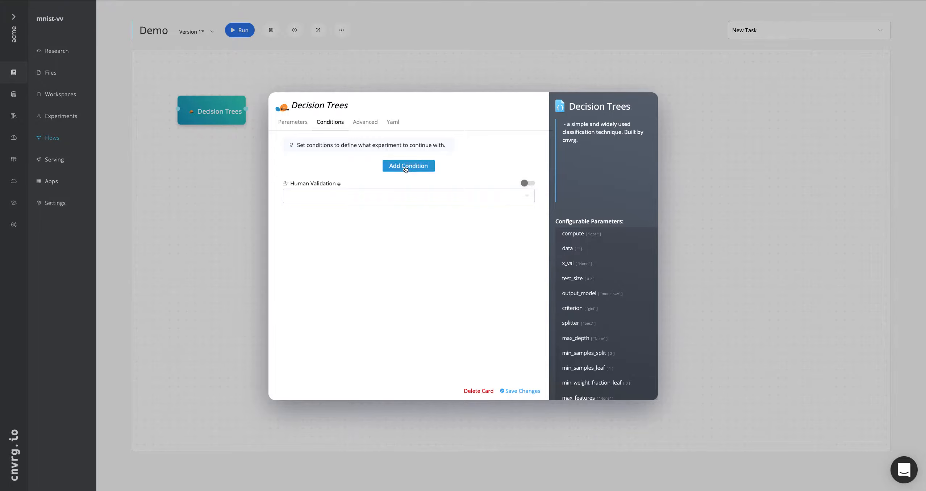
pyautogui.click(405, 170)
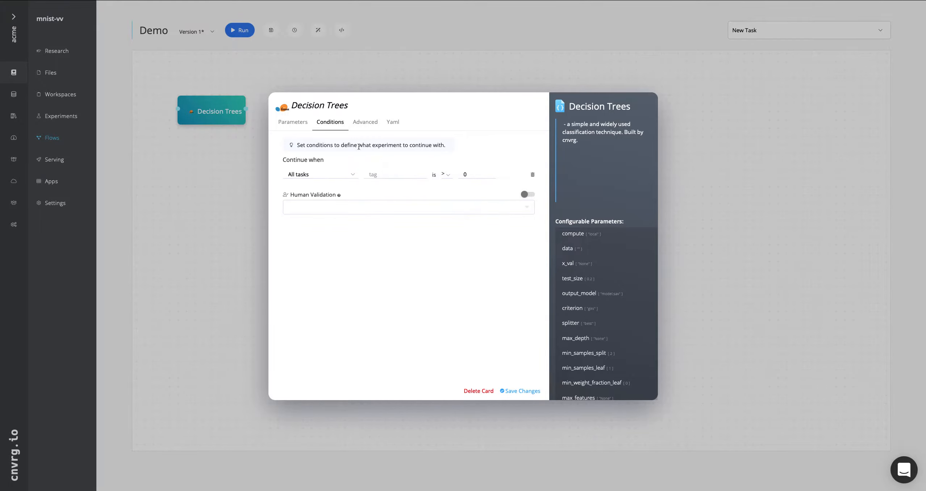
pyautogui.click(382, 174)
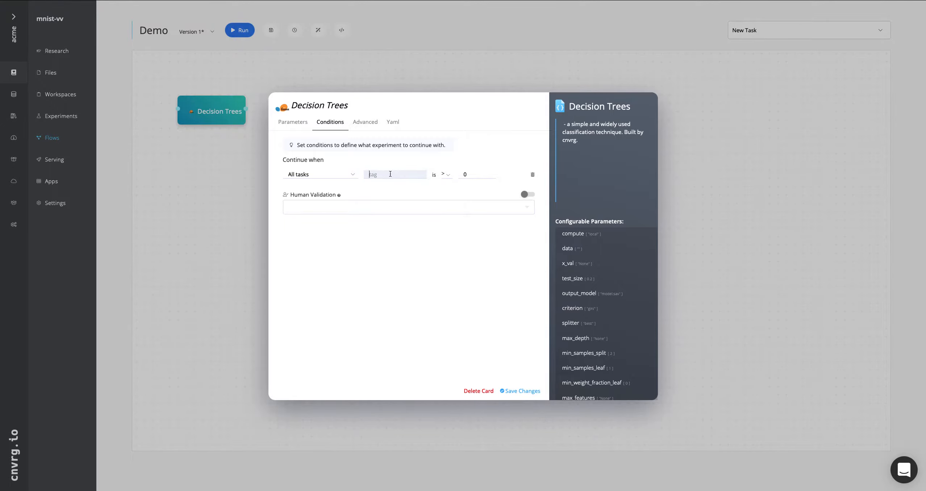
pyautogui.click(468, 174)
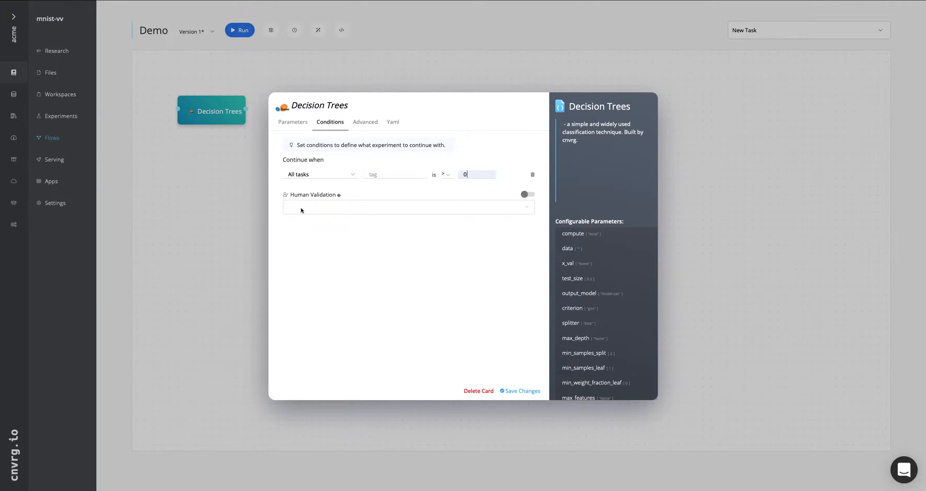
pyautogui.click(352, 176)
pyautogui.click(412, 175)
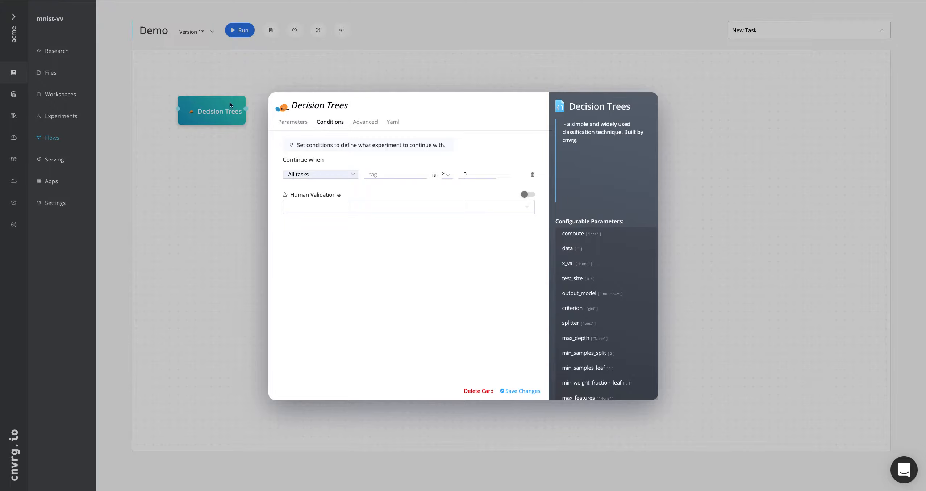
pyautogui.click(405, 174)
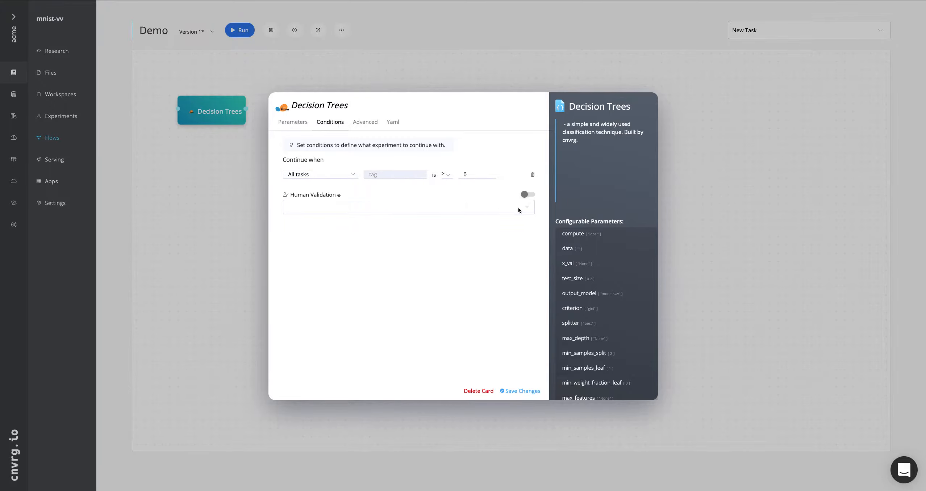
# Enable human validation for the Decision Trees task and look through the selectable validators
pyautogui.click(524, 195)
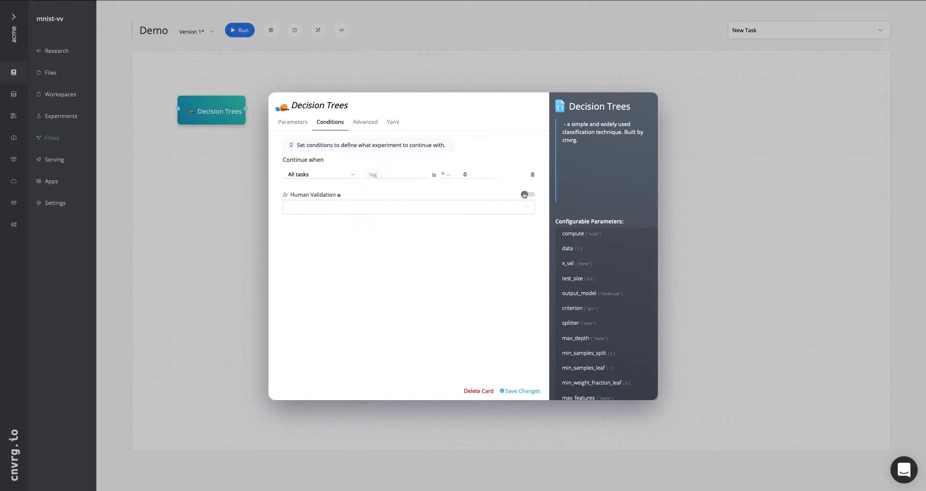
pyautogui.click(462, 211)
pyautogui.click(456, 193)
pyautogui.click(355, 205)
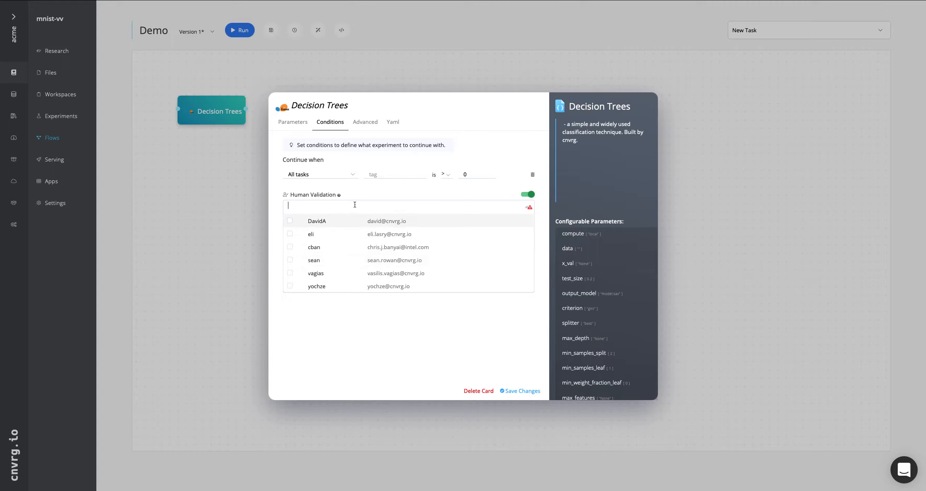
pyautogui.click(382, 192)
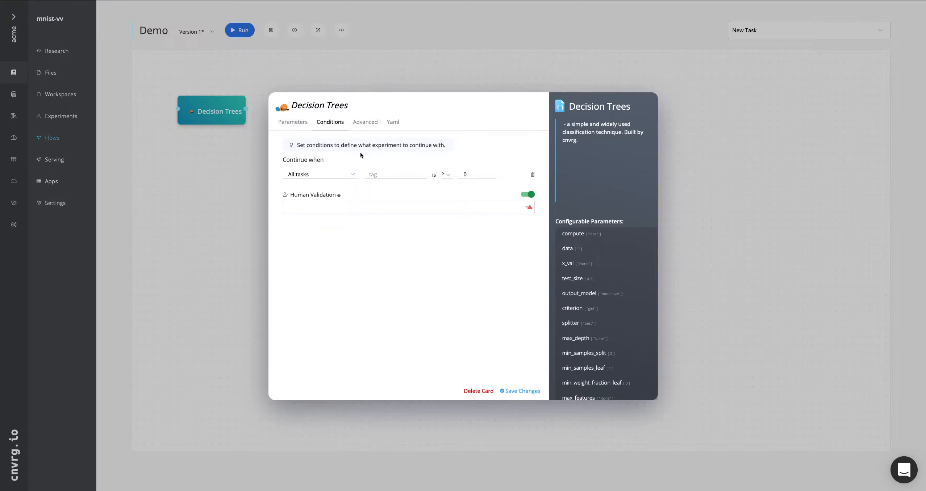
# Set the Decision Trees task's compute to gpu only, removing the small template
pyautogui.click(368, 123)
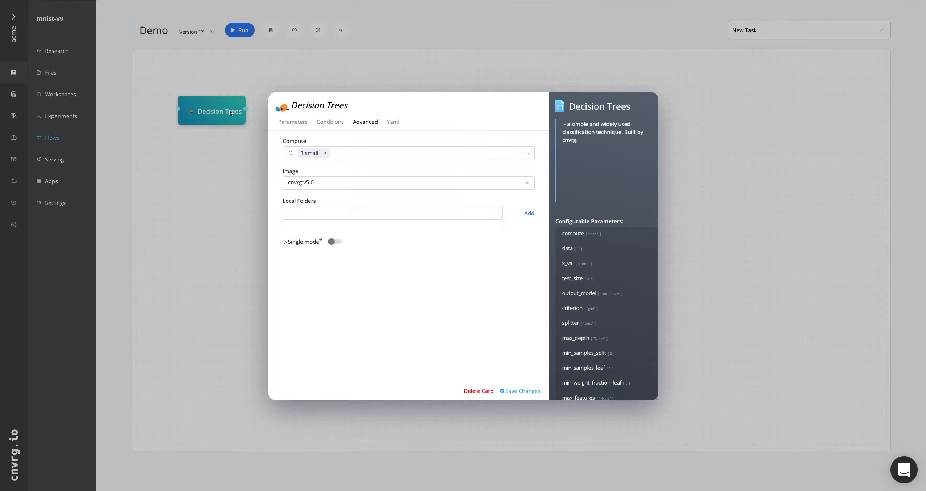
pyautogui.click(311, 154)
pyautogui.scroll(-2, 378, 206)
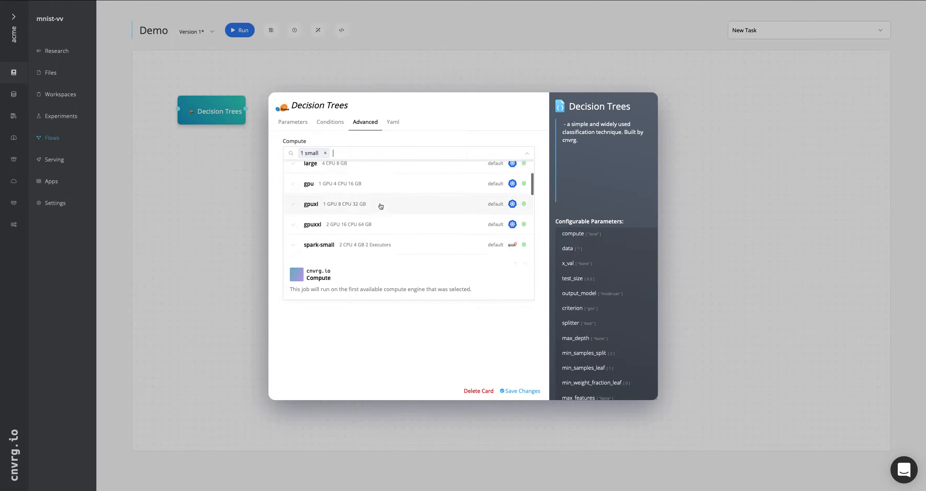
pyautogui.scroll(-2, 381, 206)
pyautogui.scroll(5, 381, 206)
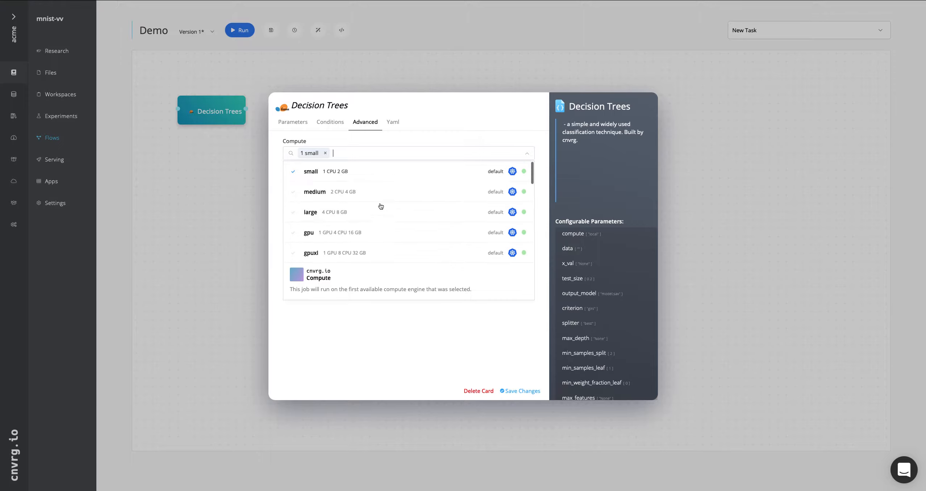
pyautogui.click(352, 231)
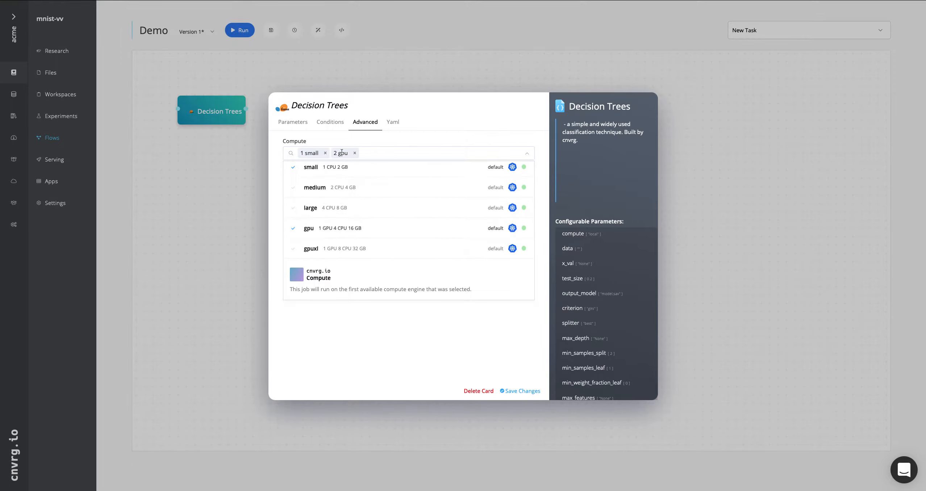
pyautogui.click(326, 154)
pyautogui.click(386, 141)
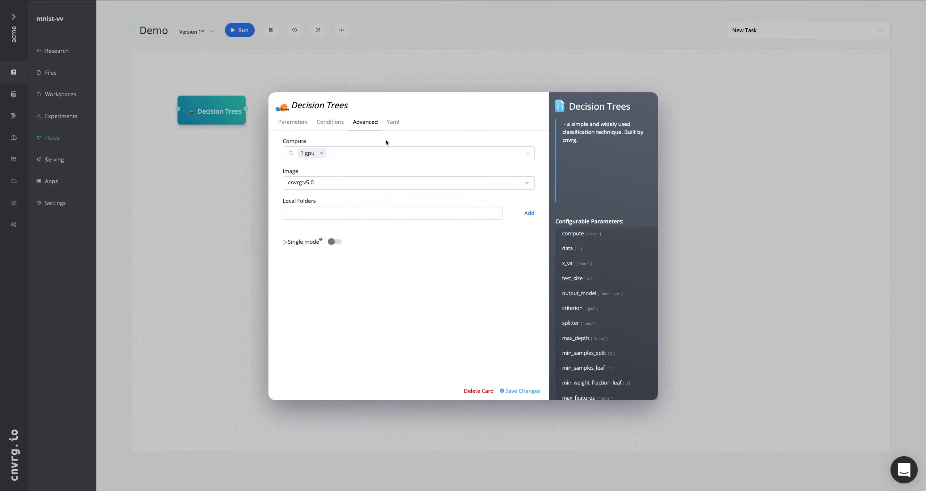
# Set the Decision Trees task's image to cnvrg_gpu:nvidia-tf-19.10
pyautogui.click(332, 185)
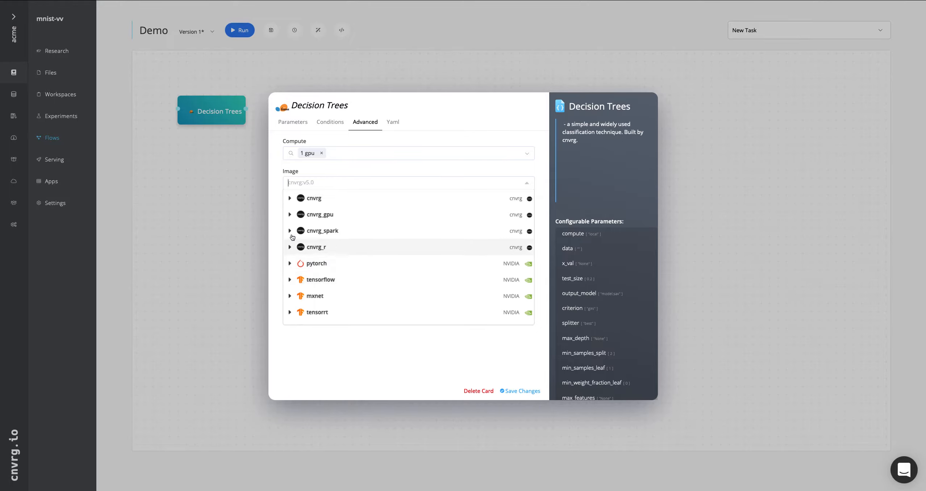
pyautogui.click(290, 214)
pyautogui.click(350, 231)
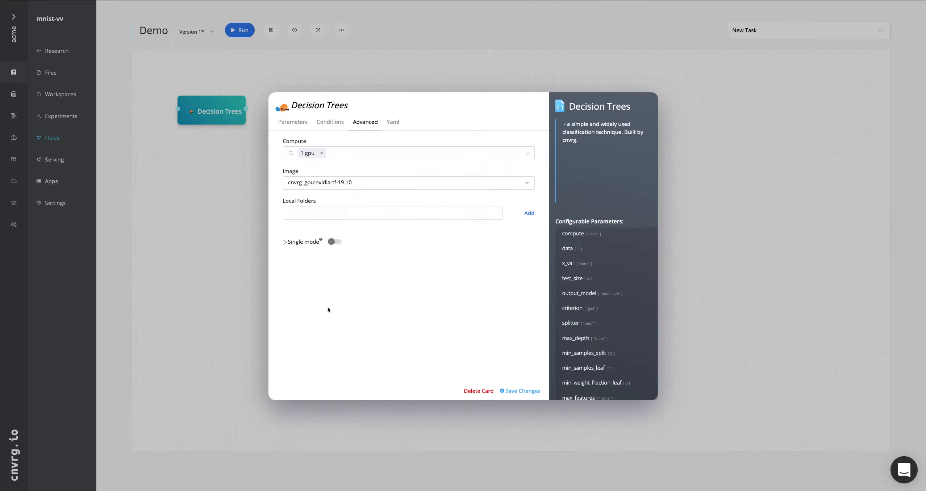
# Examine the YAML definition of the Decision Trees task, including its input command and parameters
pyautogui.click(398, 123)
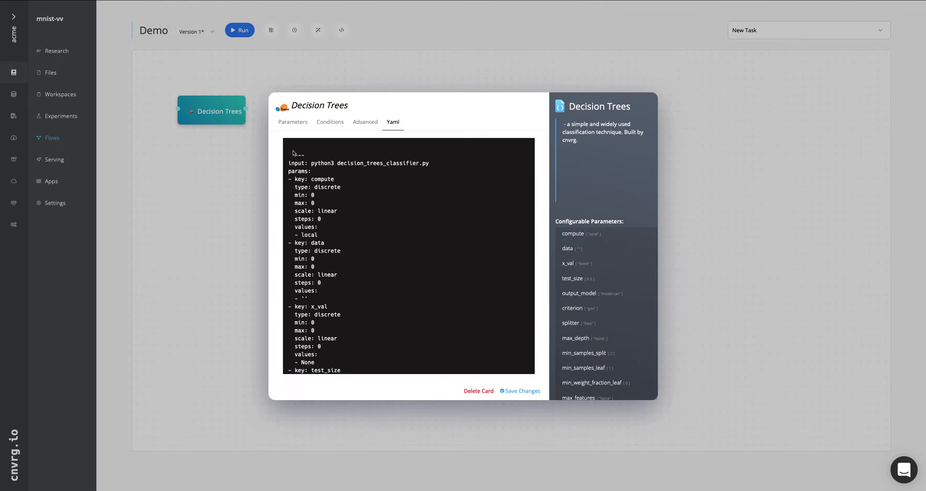
pyautogui.moveTo(292, 155); pyautogui.dragTo(335, 154)
pyautogui.scroll(-4, 343, 230)
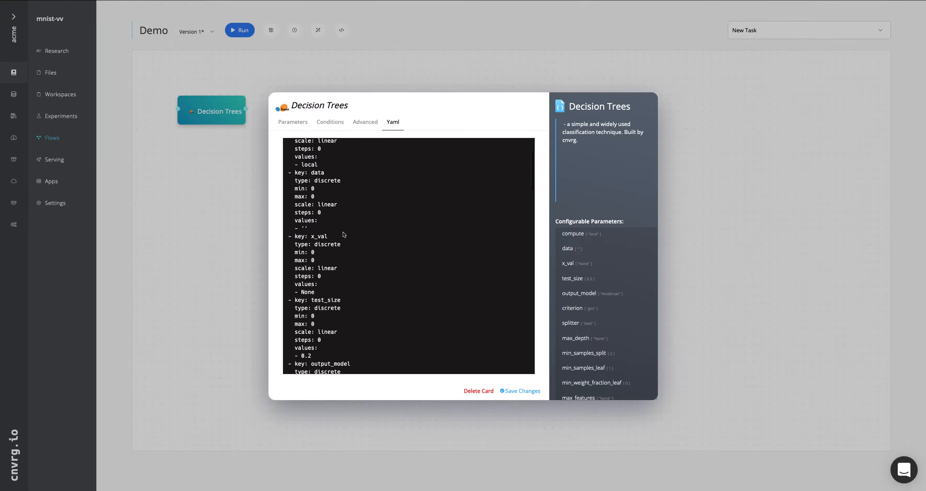
pyautogui.scroll(4, 342, 233)
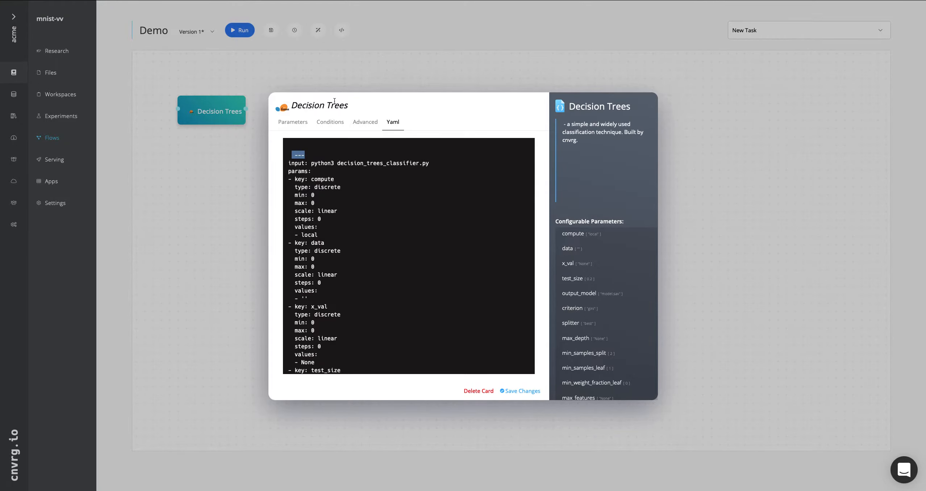
# Return to the Decision Trees parameters, close the task settings and move the card farther right on the canvas
pyautogui.click(294, 122)
pyautogui.click(332, 70)
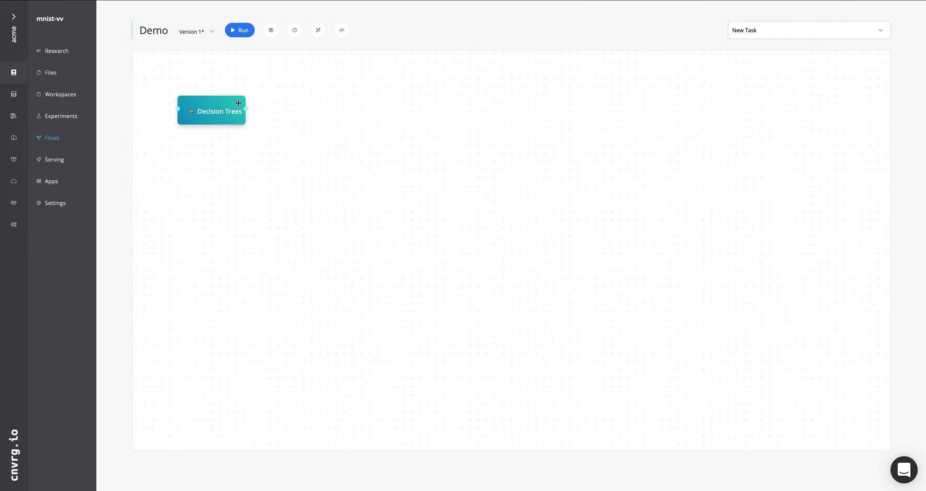
pyautogui.moveTo(239, 104); pyautogui.dragTo(372, 108)
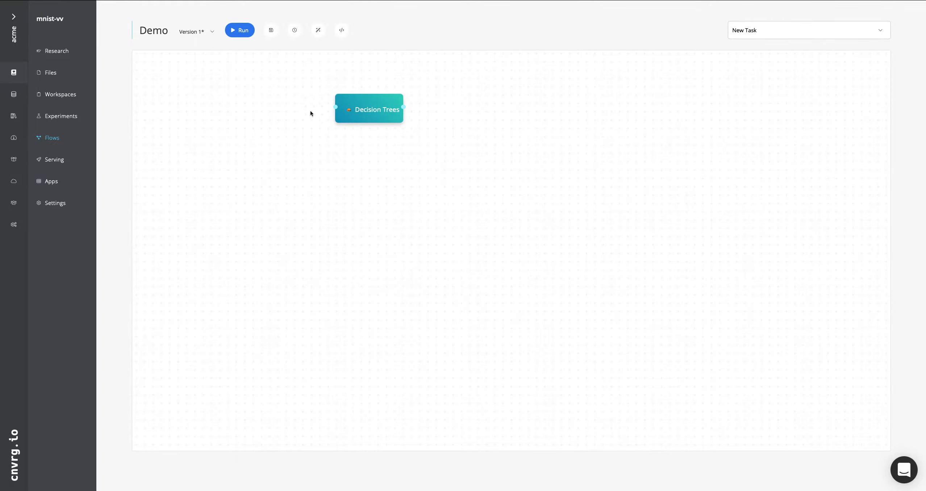
# Add a data task to the flow using the latest version of the mnist dataset and save it
pyautogui.click(772, 30)
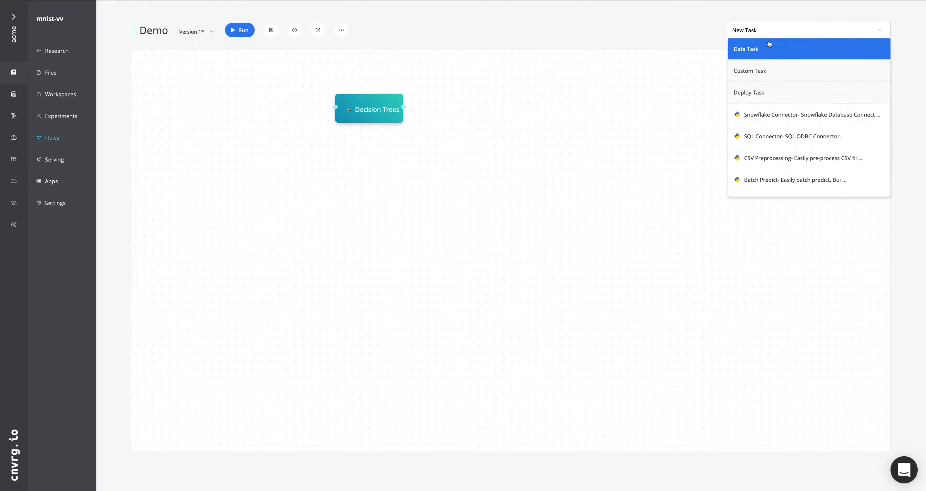
pyautogui.click(761, 54)
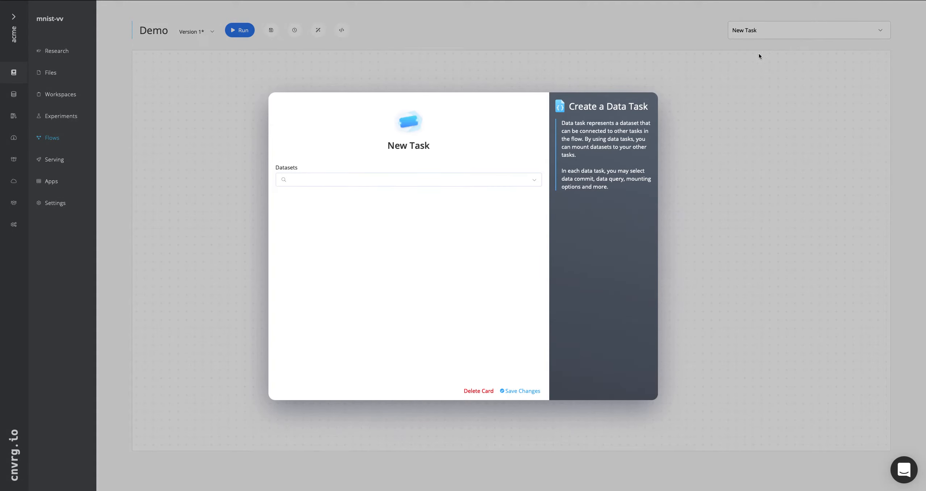
pyautogui.click(452, 184)
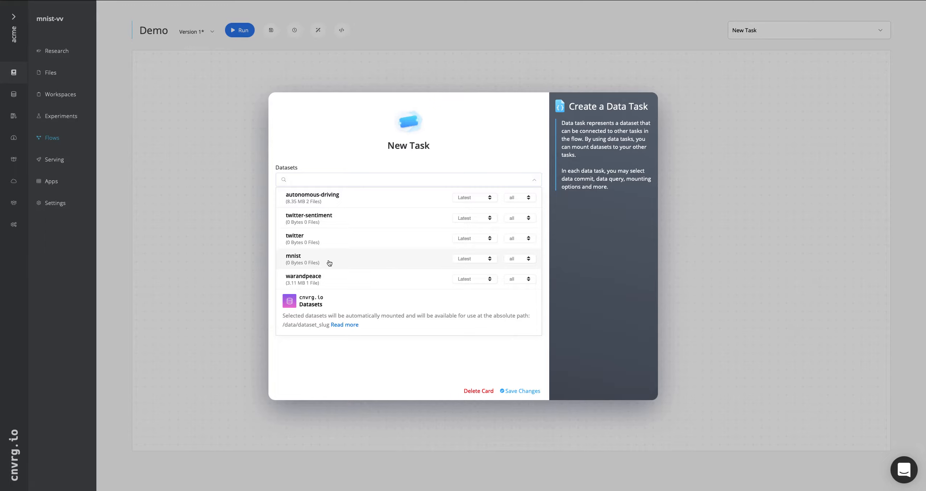
pyautogui.click(475, 259)
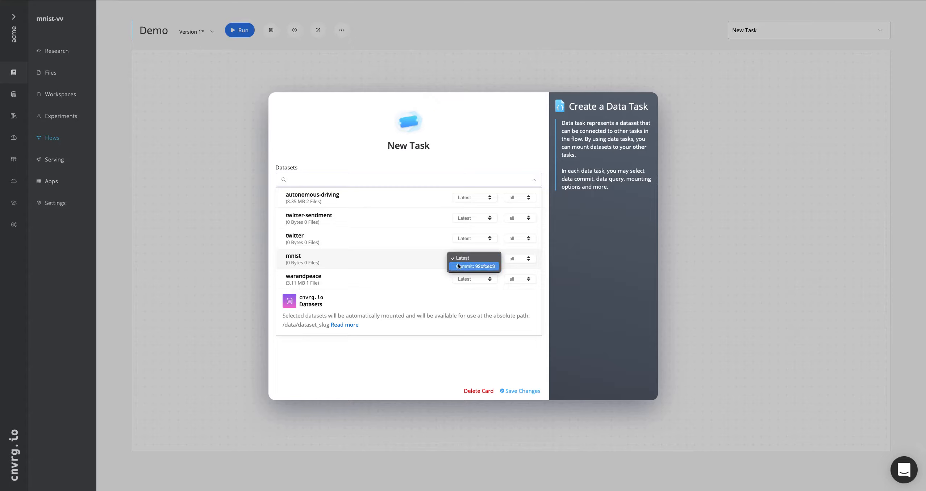
pyautogui.click(461, 260)
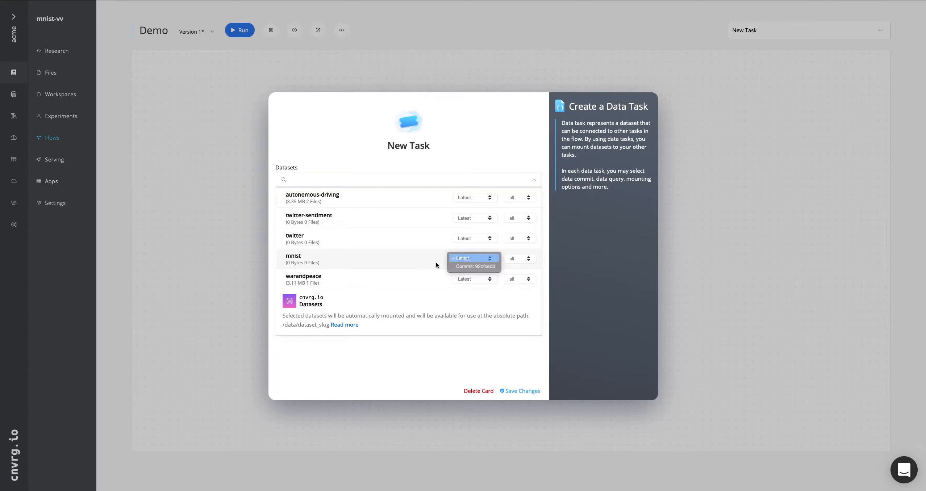
pyautogui.click(346, 265)
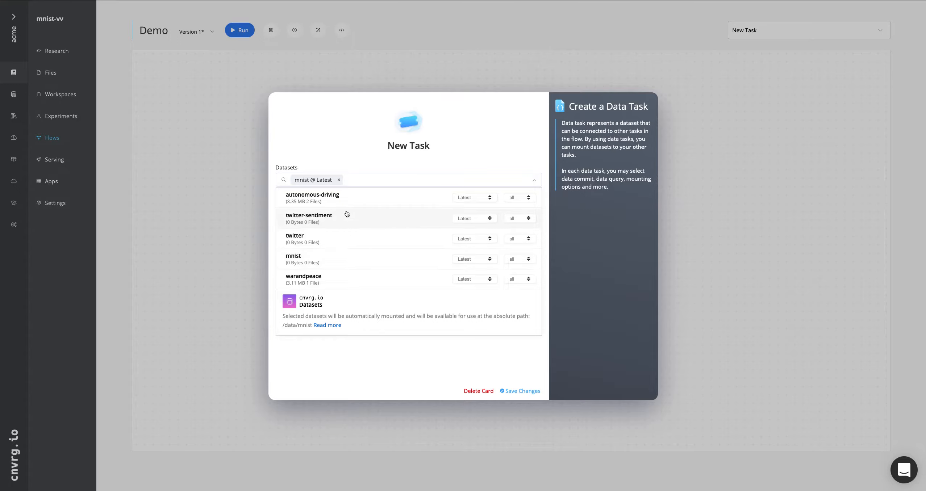
pyautogui.click(530, 391)
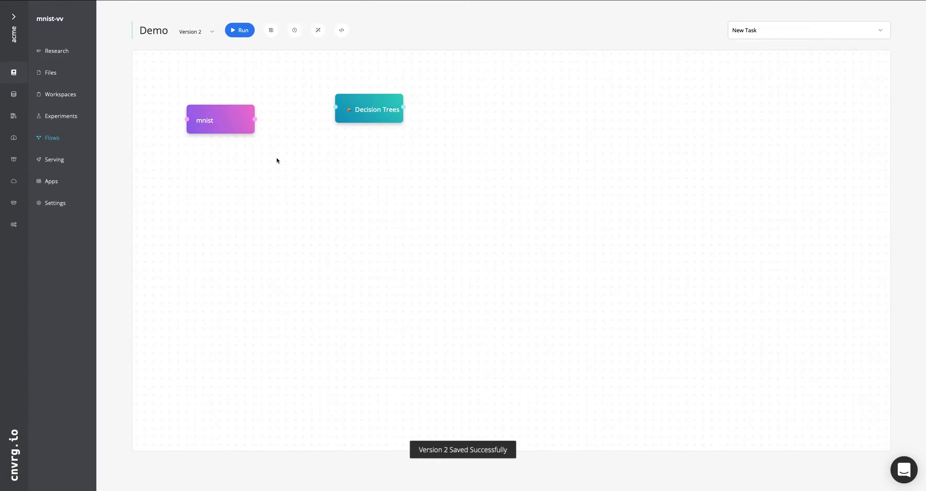
# Move the mnist card slightly lower on the canvas and delete the Decision Trees task from the flow
pyautogui.moveTo(226, 119); pyautogui.dragTo(212, 152)
pyautogui.moveTo(374, 107); pyautogui.dragTo(347, 93)
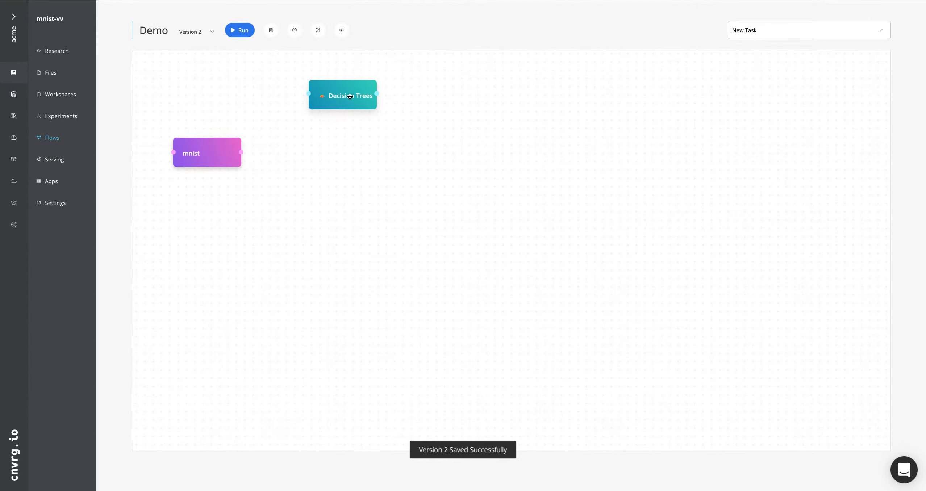
pyautogui.click(327, 96)
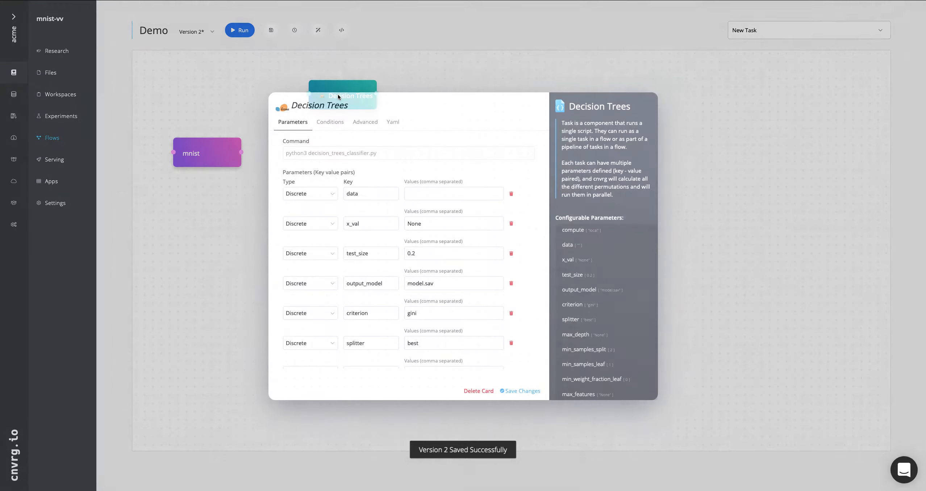
pyautogui.click(482, 391)
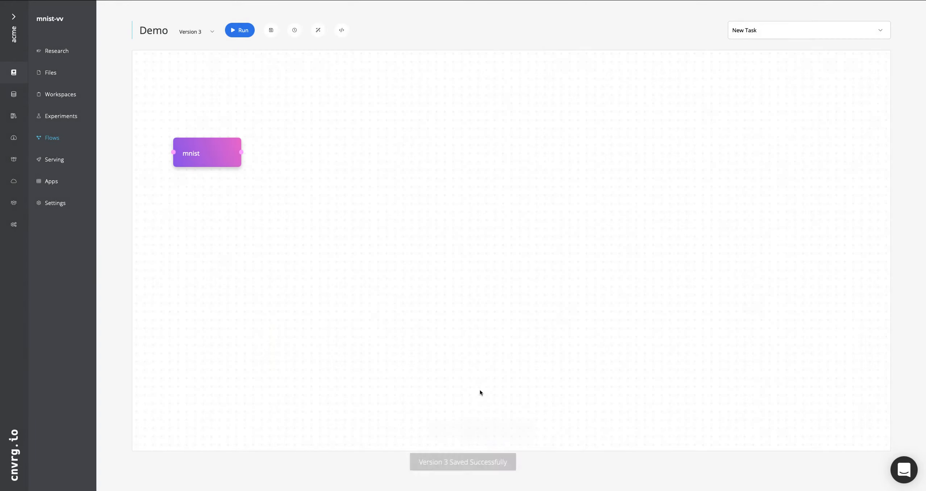
# Create a custom task that runs the command python cnn.py
pyautogui.click(760, 36)
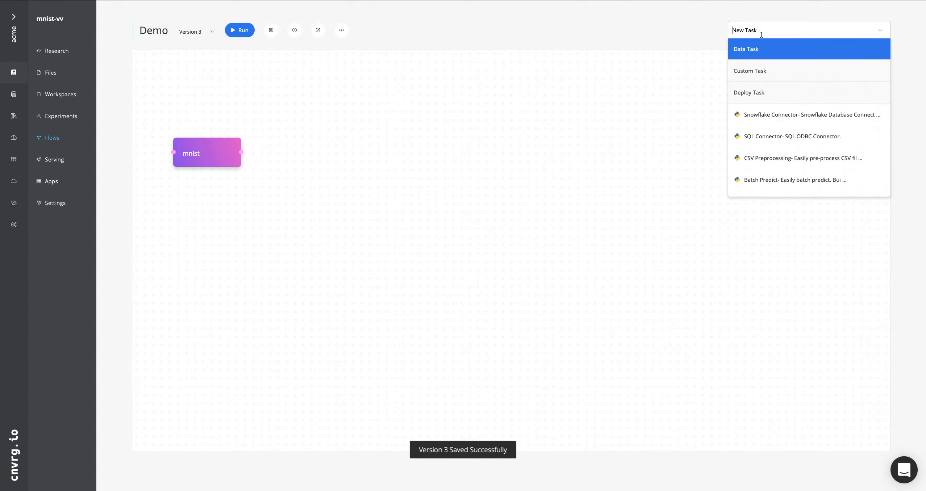
pyautogui.click(763, 71)
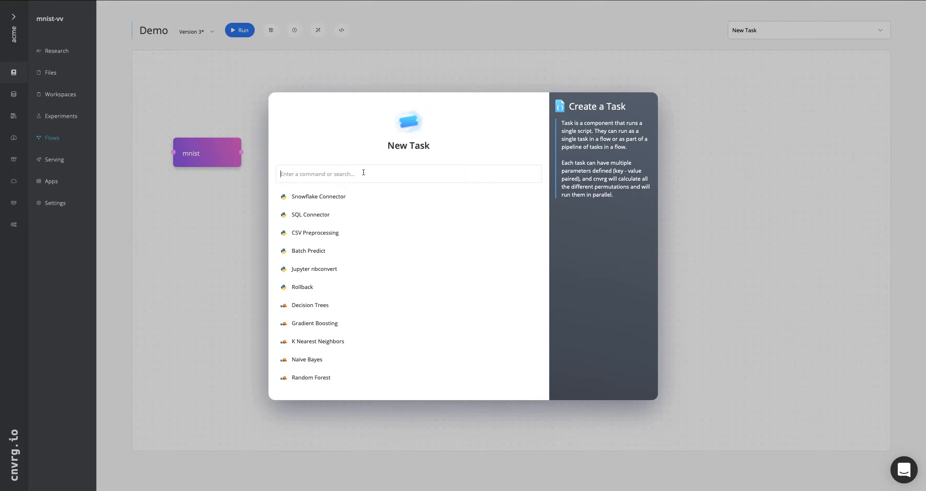
pyautogui.write('py')
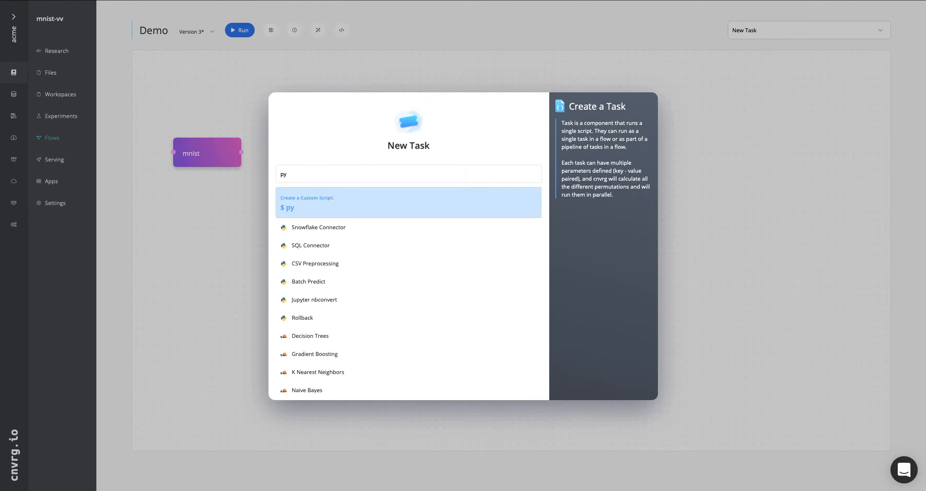
pyautogui.write('thon ')
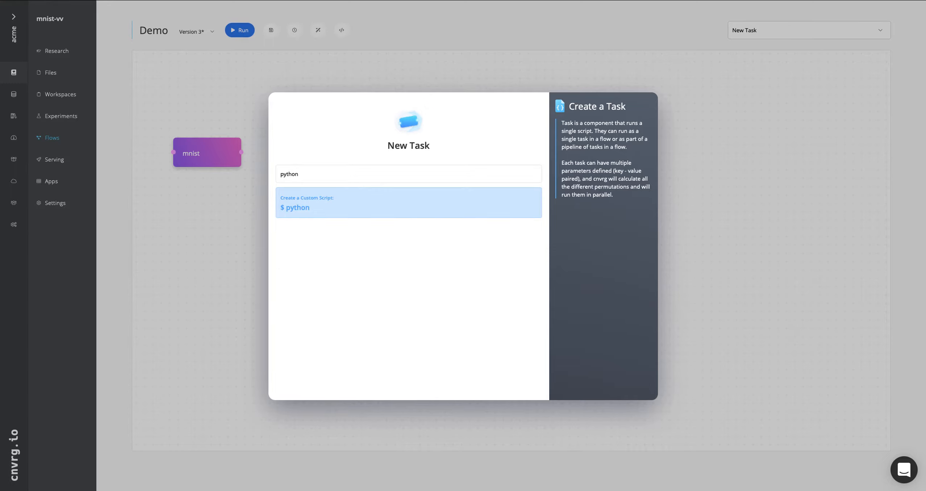
pyautogui.write('cnn.py')
pyautogui.press('Return')
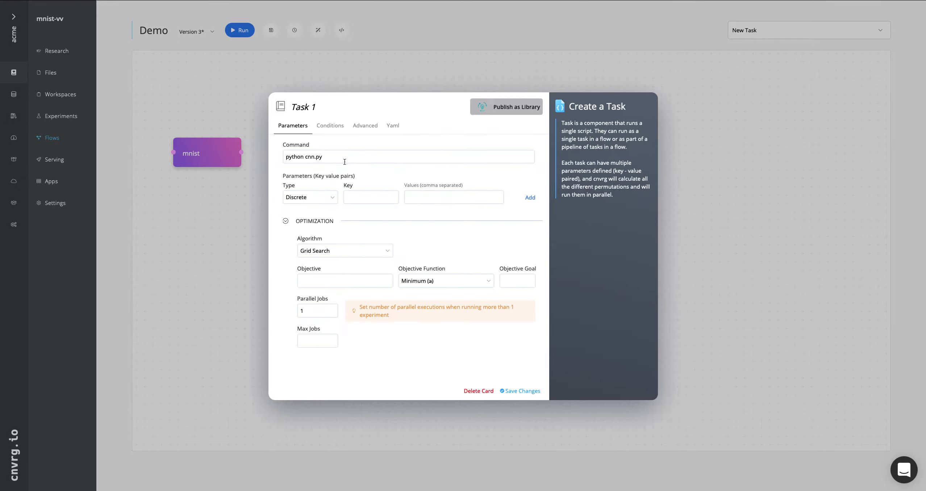
# Rename the python cnn.py task as cnn_train and collapse its optimization settings
pyautogui.moveTo(315, 107); pyautogui.dragTo(288, 109)
pyautogui.write('cnn_train')
pyautogui.click(373, 197)
pyautogui.click(437, 197)
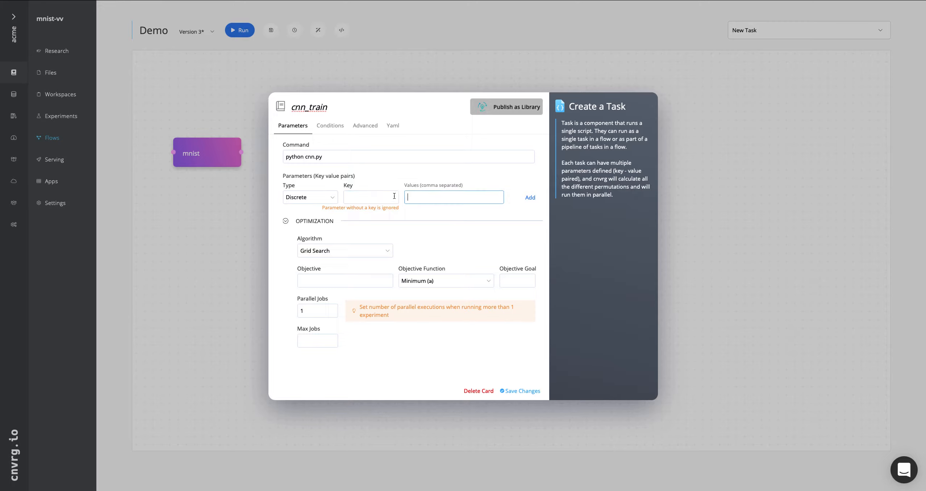
pyautogui.click(375, 198)
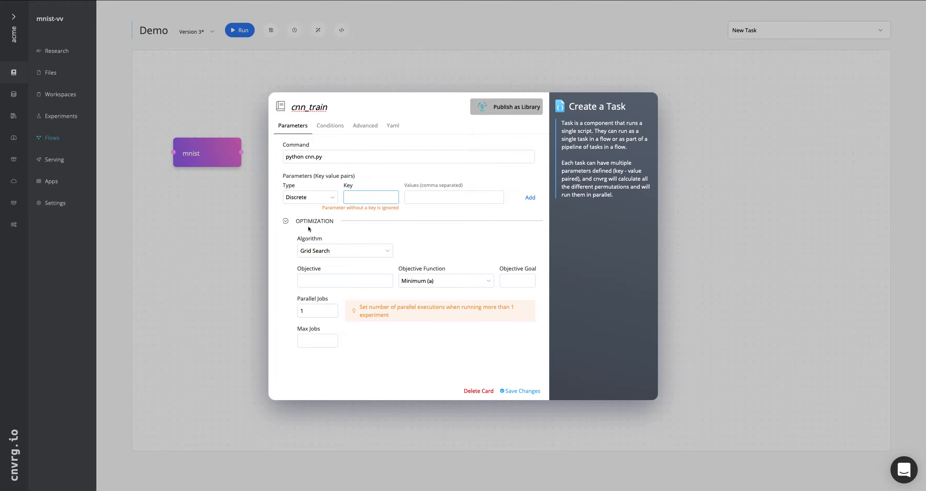
pyautogui.click(286, 222)
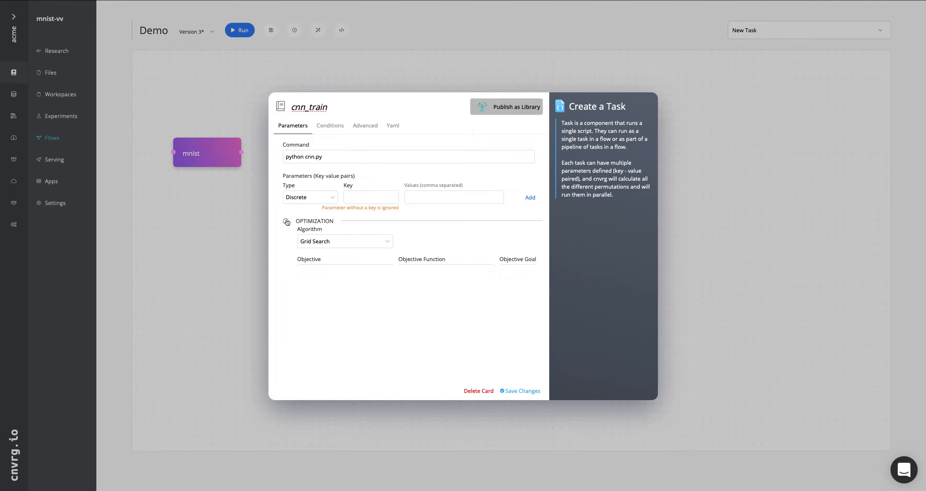
# Try the human validation option in the cnn_train task's conditions, switching it on and back off
pyautogui.click(335, 127)
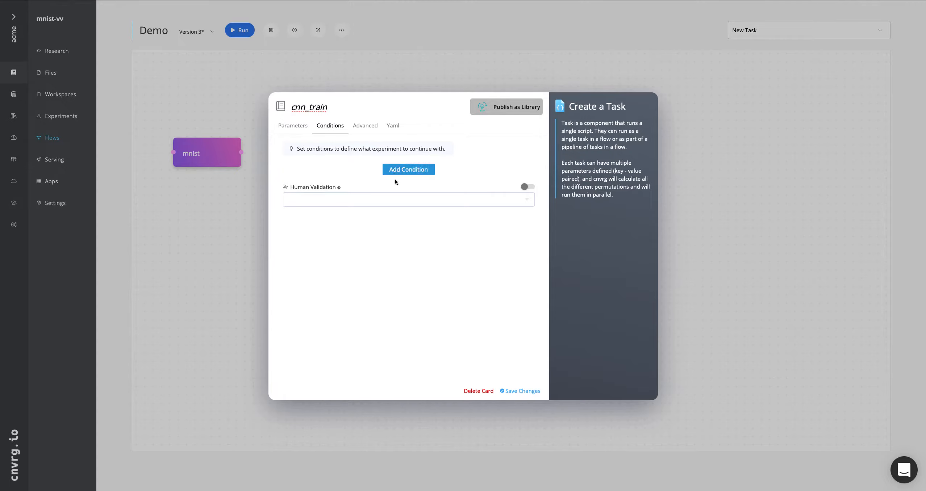
pyautogui.click(348, 202)
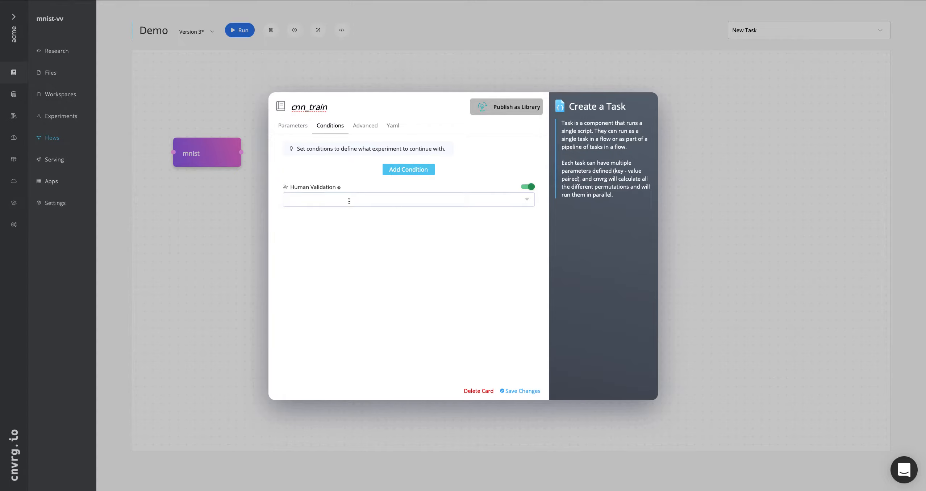
pyautogui.click(349, 202)
pyautogui.click(361, 177)
pyautogui.click(528, 186)
# Set the cnn_train task's compute to gpu only, removing the medium template
pyautogui.click(373, 126)
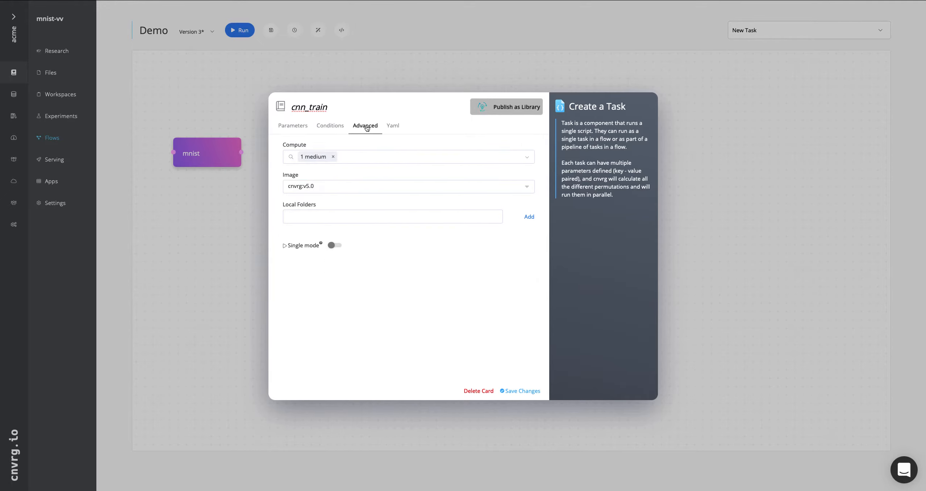
pyautogui.click(314, 157)
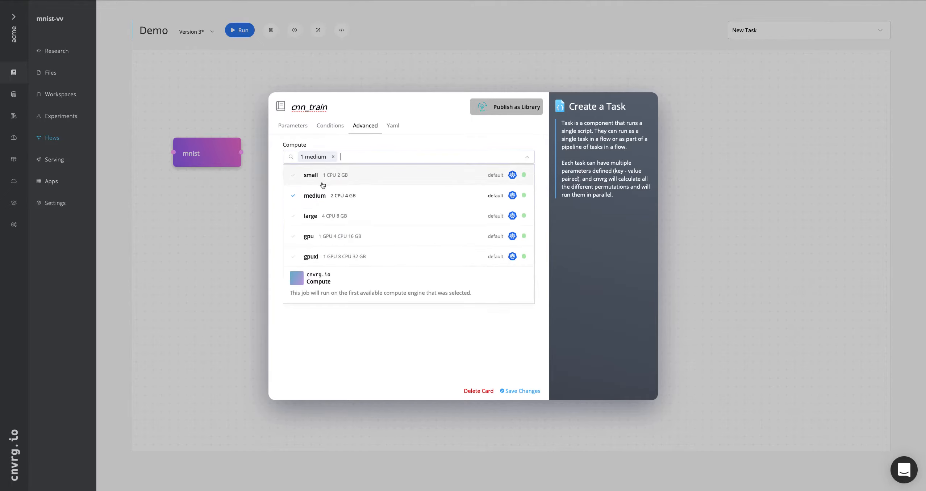
pyautogui.click(311, 236)
pyautogui.click(333, 157)
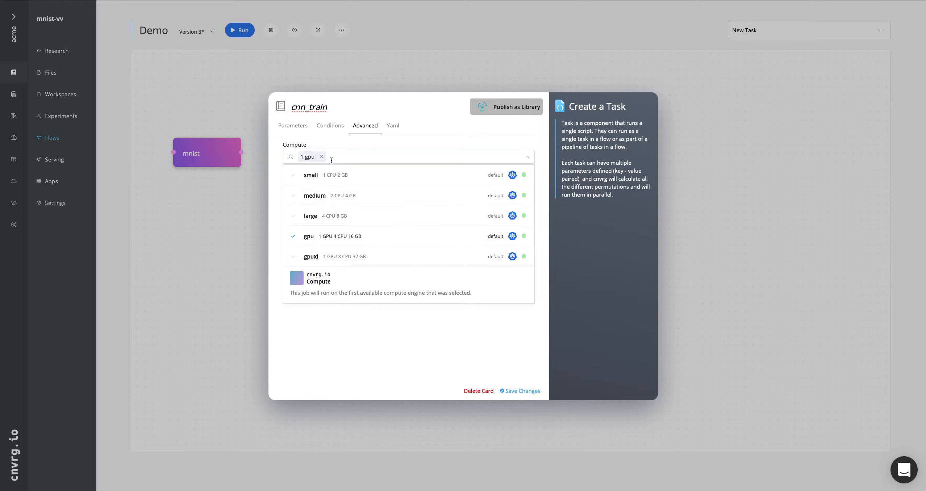
pyautogui.click(345, 145)
# Set the cnn_train task's image to cnvrg_gpu:nvidia-tf-19.10 and save the task
pyautogui.click(323, 187)
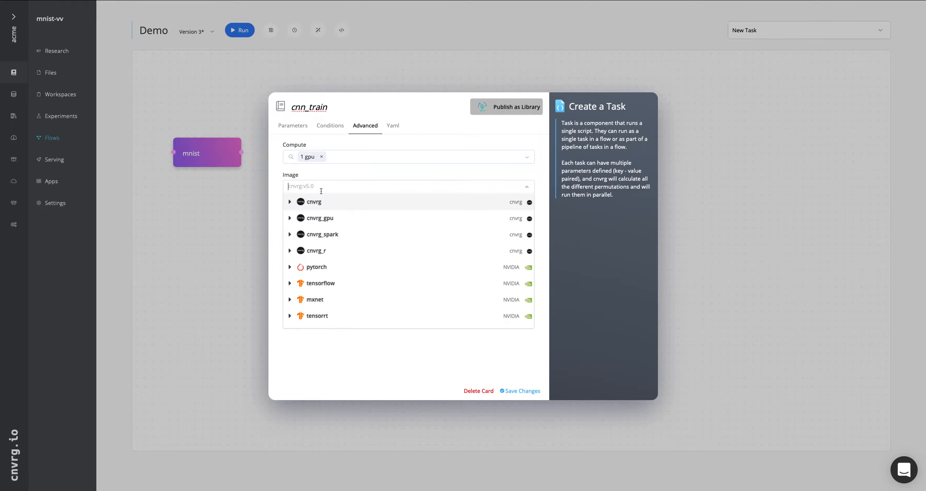
pyautogui.click(290, 218)
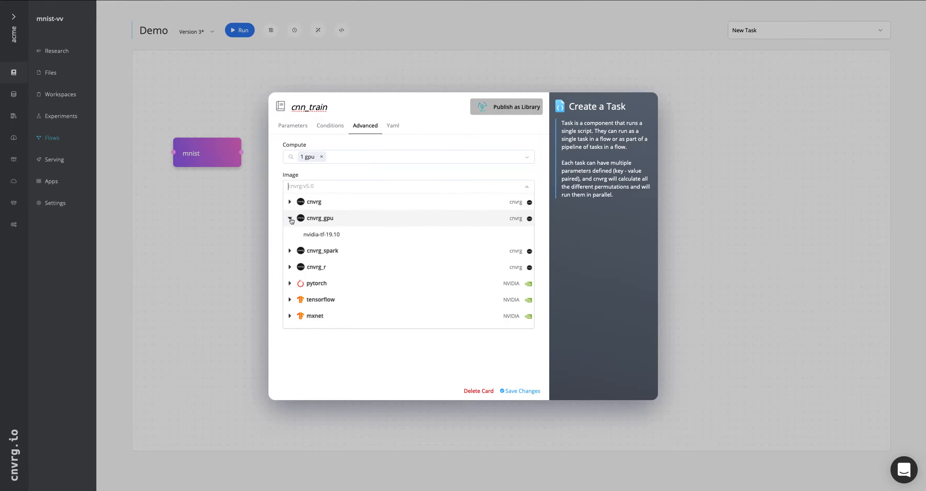
pyautogui.click(322, 235)
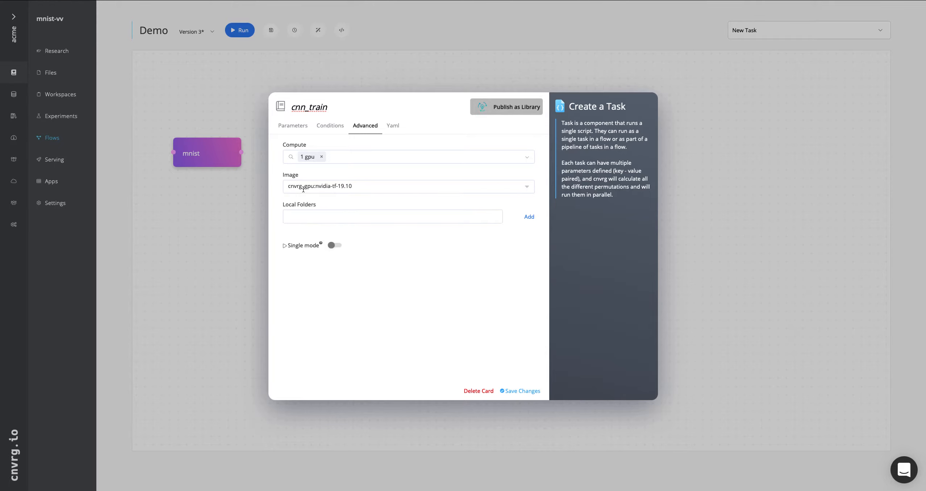
pyautogui.click(365, 188)
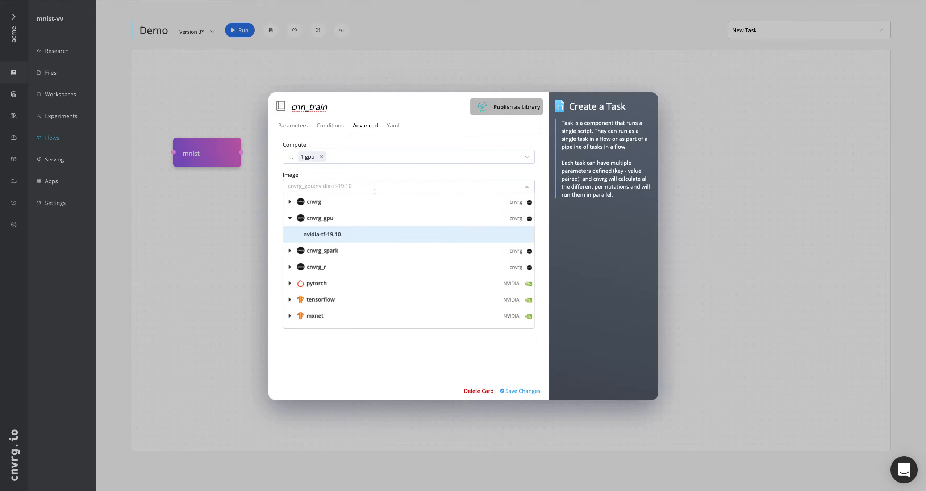
pyautogui.click(363, 175)
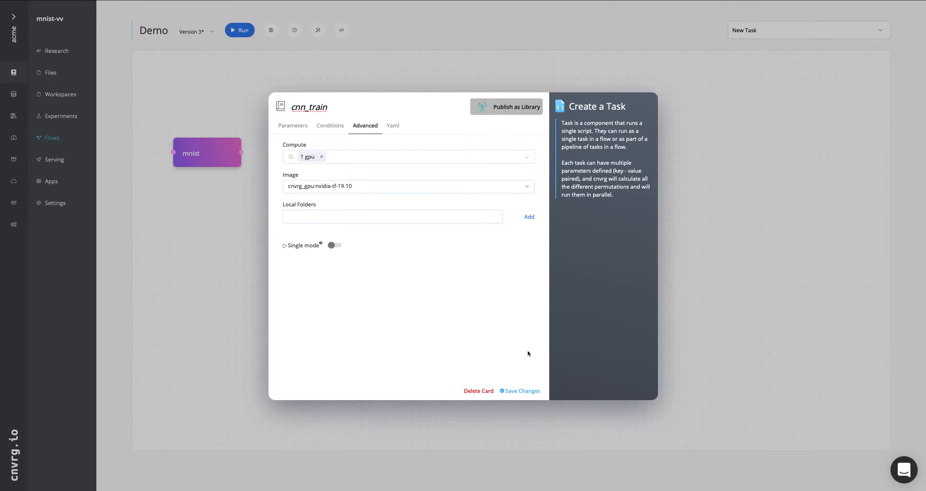
pyautogui.click(520, 394)
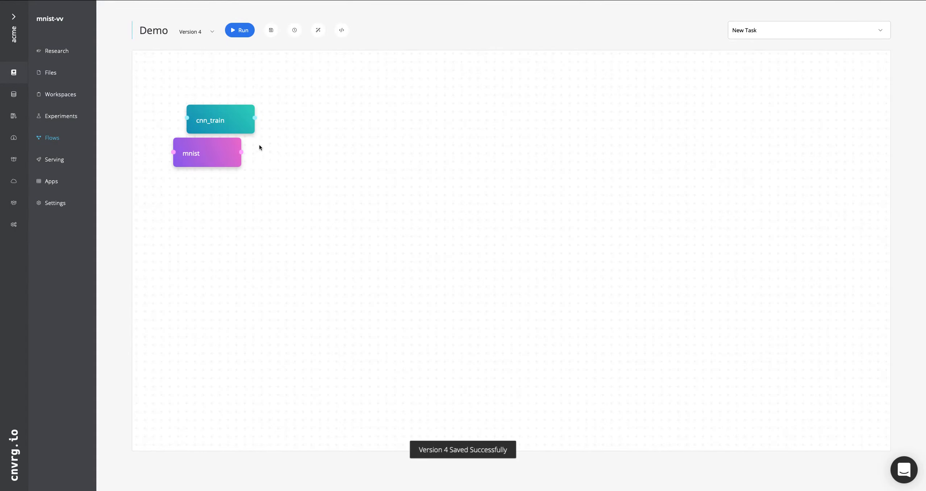
# Place the cnn_train card to the right of the mnist card and connect mnist's output to it
pyautogui.moveTo(228, 121); pyautogui.dragTo(345, 152)
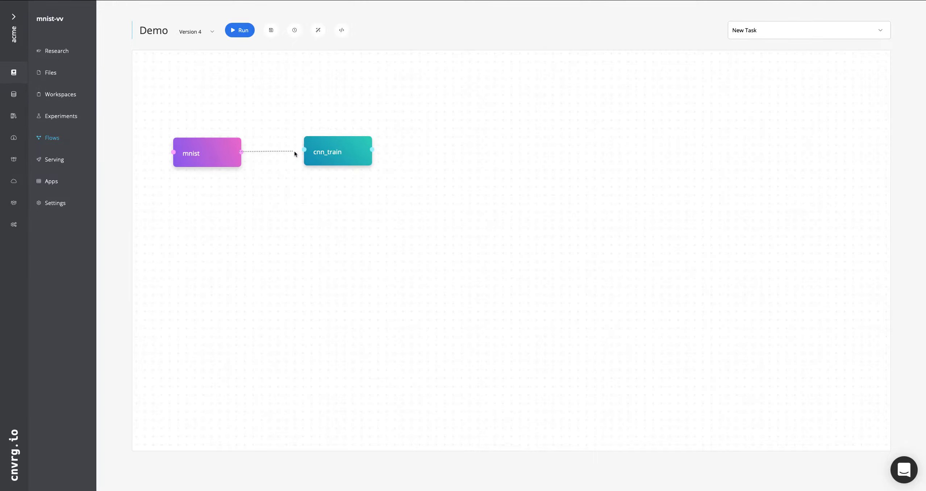
pyautogui.moveTo(303, 150); pyautogui.dragTo(341, 165)
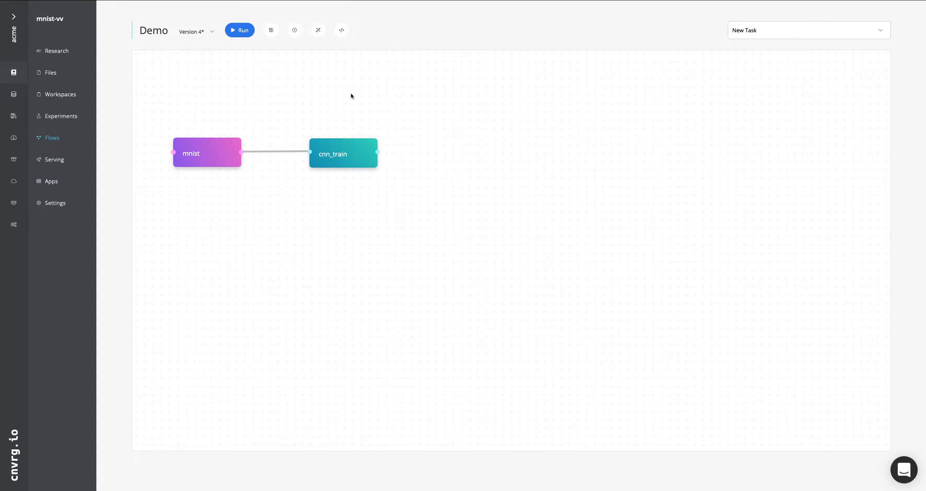
# Create another custom task that runs the command python cnn_auto.py
pyautogui.click(799, 37)
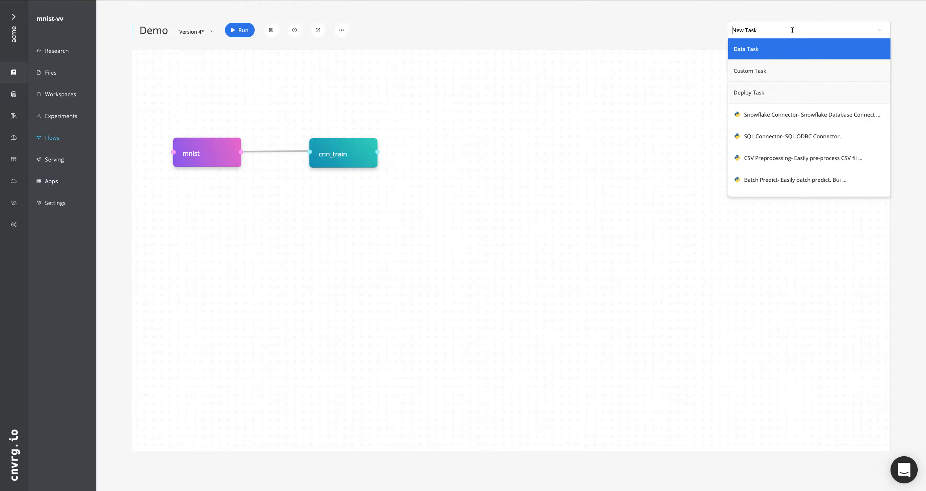
pyautogui.click(763, 71)
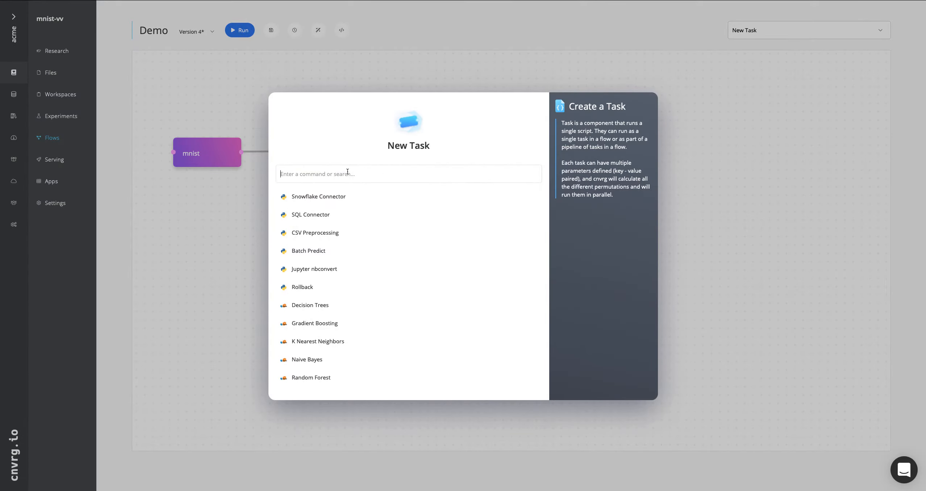
pyautogui.write('python')
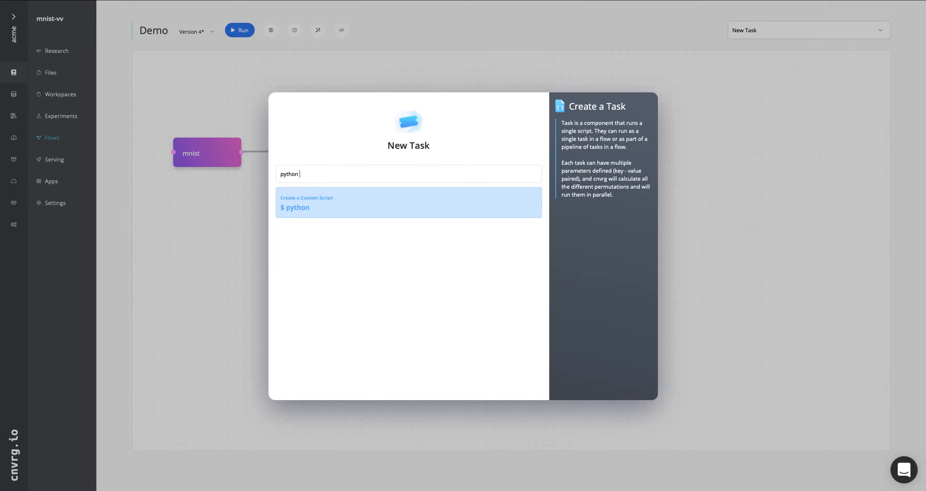
pyautogui.write(' cnn_auto.py')
pyautogui.press('Return')
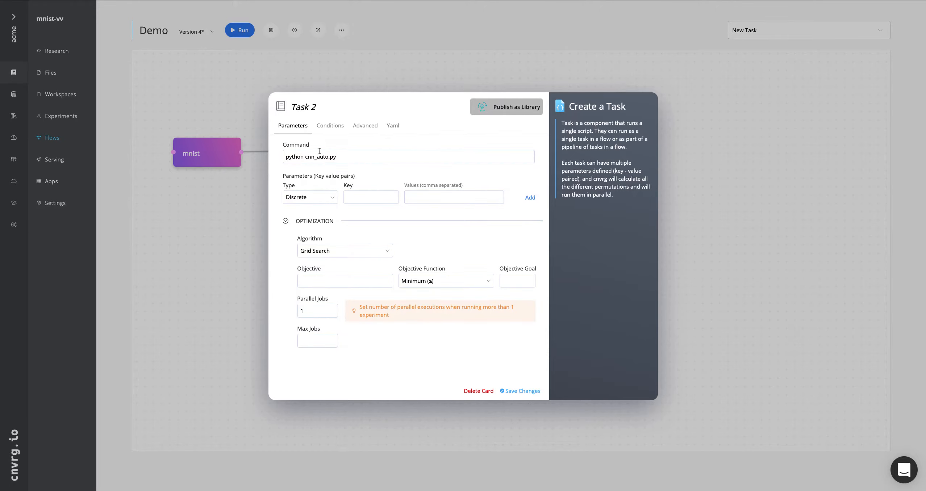
# Rename the new custom task as auto_train
pyautogui.doubleClick(304, 107)
pyautogui.click(313, 107)
pyautogui.moveTo(293, 108); pyautogui.dragTo(323, 108)
pyautogui.write('auto_train')
# Set the auto_train task's compute to gpu only, removing the medium template
pyautogui.click(368, 126)
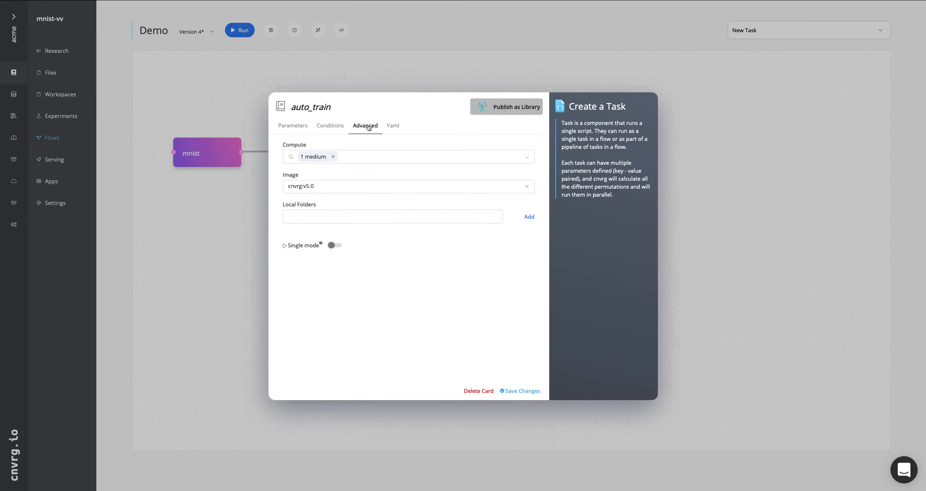
pyautogui.click(316, 156)
pyautogui.click(318, 236)
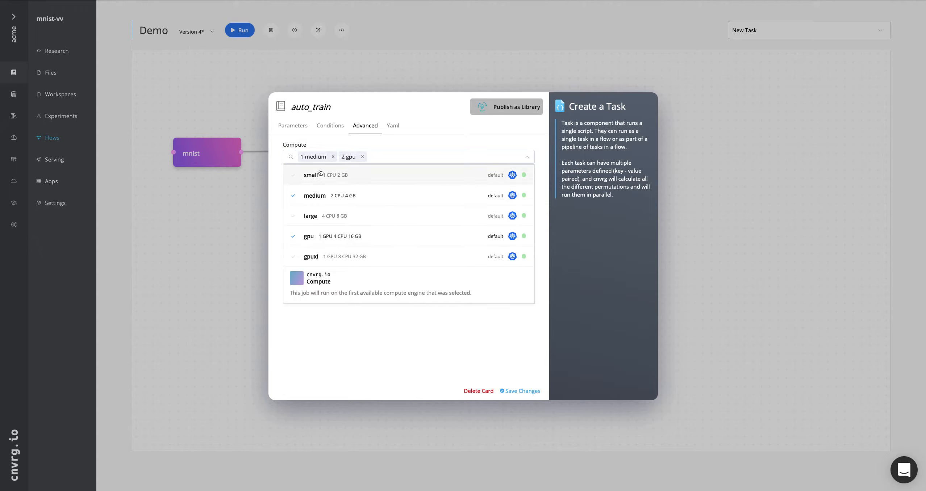
pyautogui.click(333, 156)
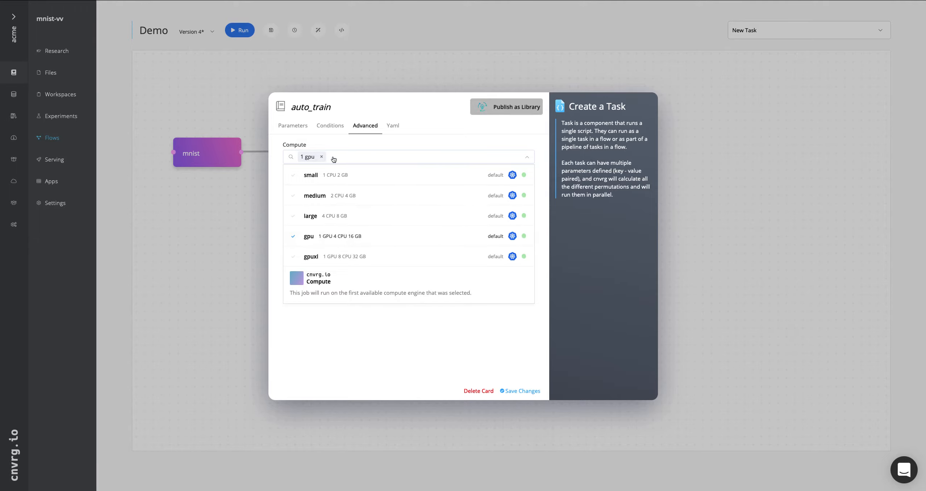
pyautogui.click(363, 163)
# Set the auto_train task's image to cnvrg_gpu:nvidia-tf-19.10 and save the task
pyautogui.click(363, 186)
pyautogui.click(290, 218)
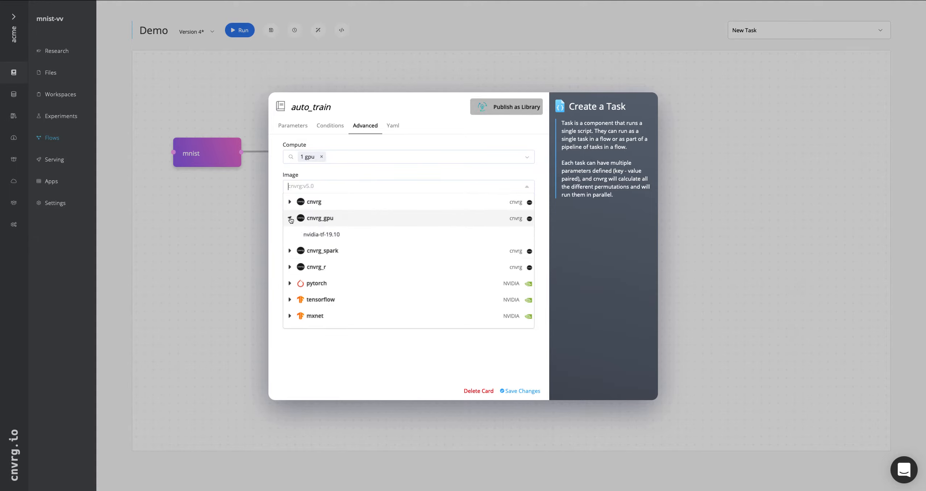
pyautogui.click(321, 234)
pyautogui.click(531, 392)
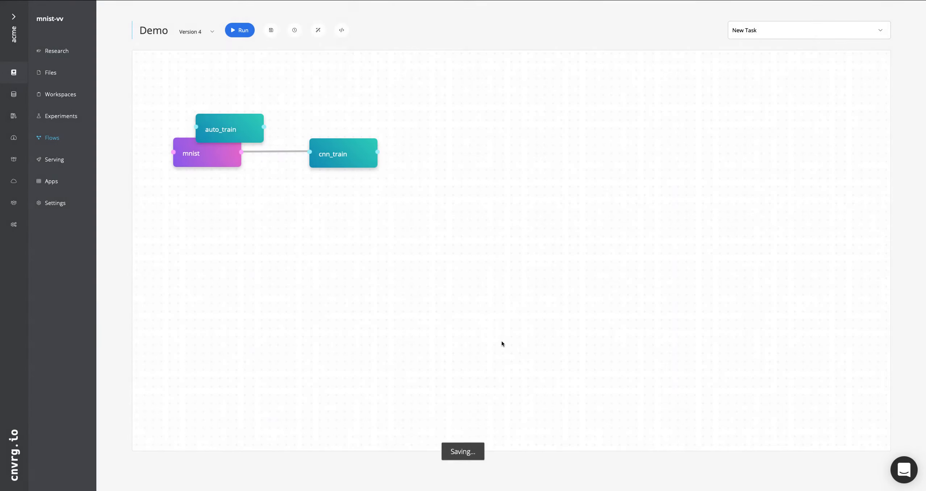
# Place the auto_train card directly below the cnn_train card and connect mnist's output to it
pyautogui.moveTo(247, 130); pyautogui.dragTo(366, 209)
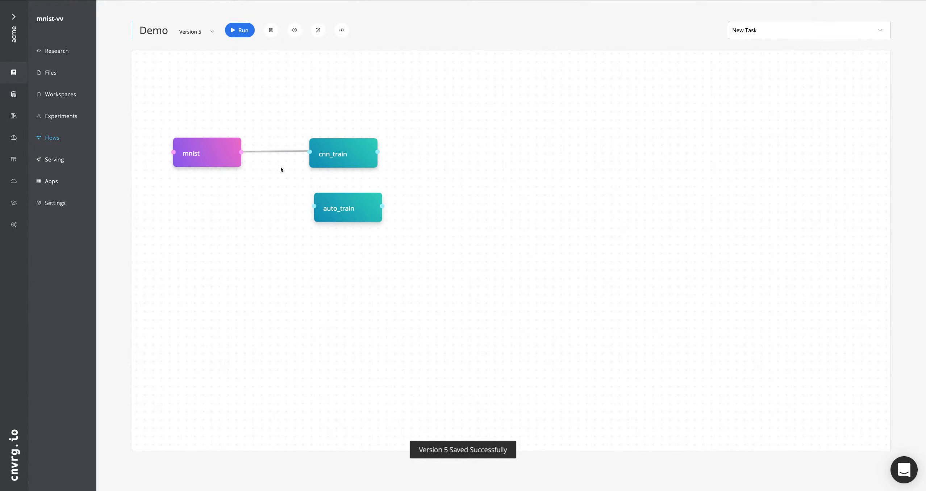
pyautogui.moveTo(316, 208); pyautogui.dragTo(315, 207)
pyautogui.moveTo(377, 214); pyautogui.dragTo(372, 214)
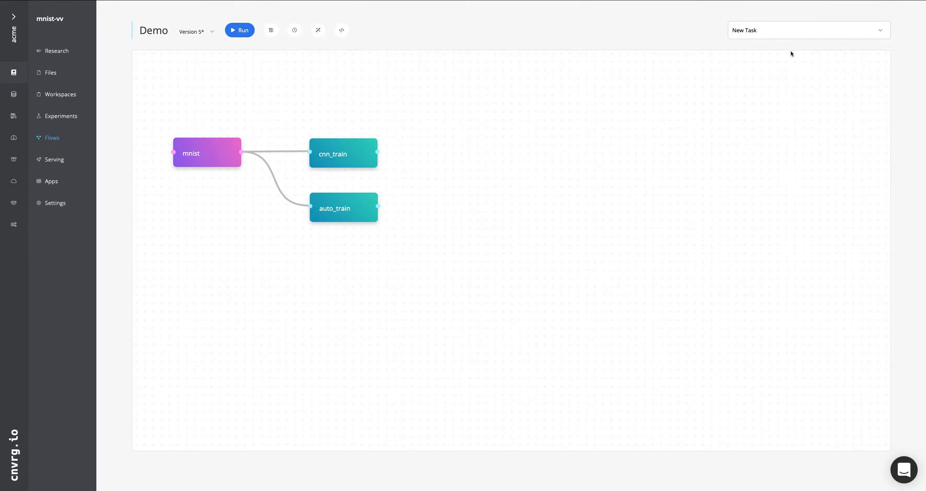
# Look through the available task types and add a deploy task to the flow
pyautogui.click(795, 26)
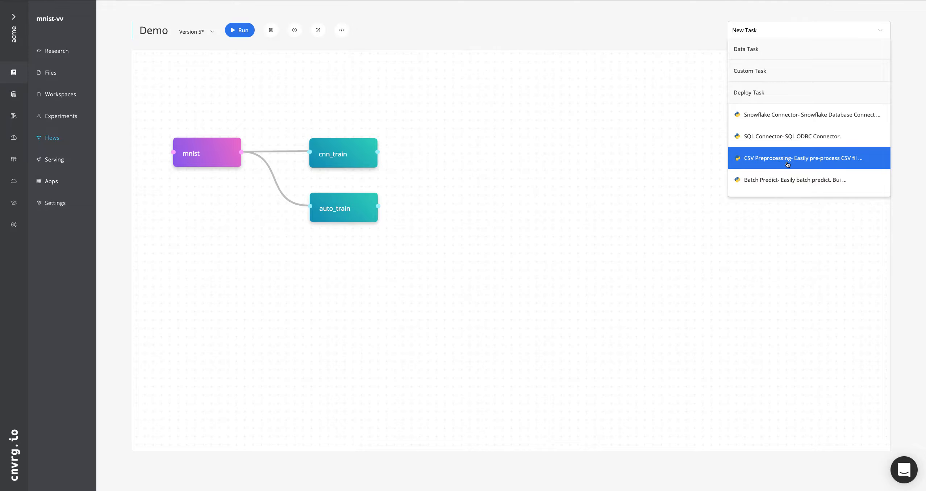
pyautogui.scroll(-1, 787, 164)
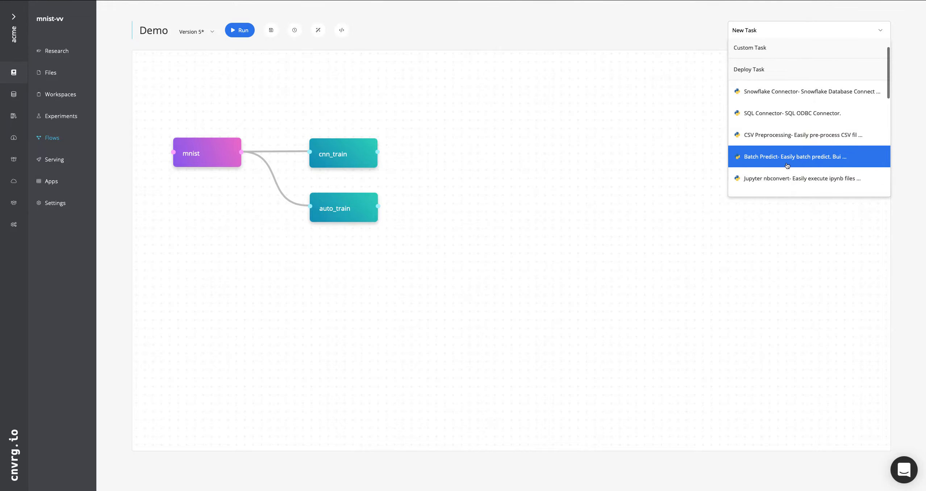
pyautogui.scroll(-1, 787, 166)
pyautogui.scroll(1, 787, 167)
pyautogui.scroll(-1, 787, 167)
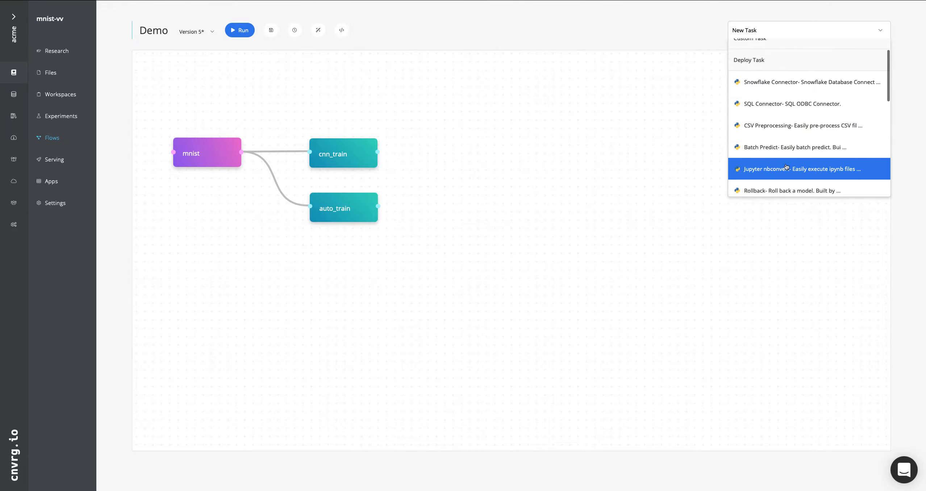
pyautogui.scroll(2, 787, 167)
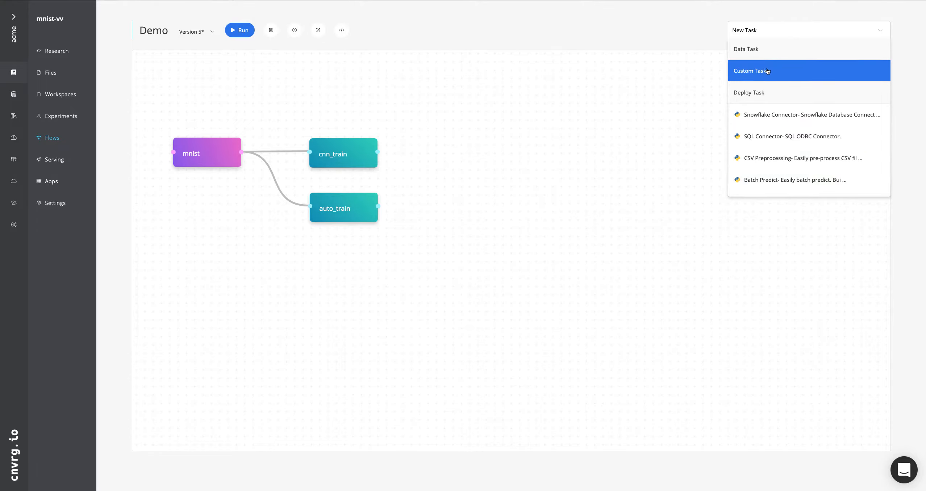
pyautogui.click(762, 94)
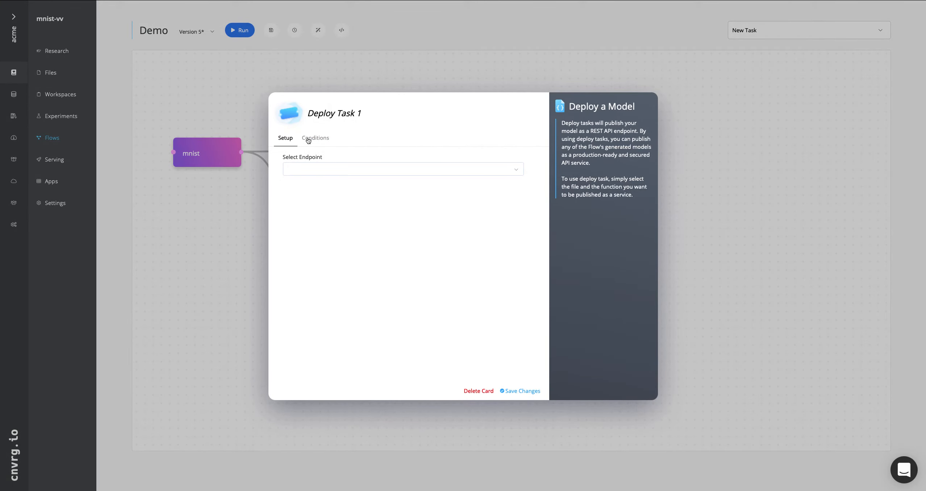
# Set the deploy task to use a new Web Service endpoint titled demo
pyautogui.click(337, 169)
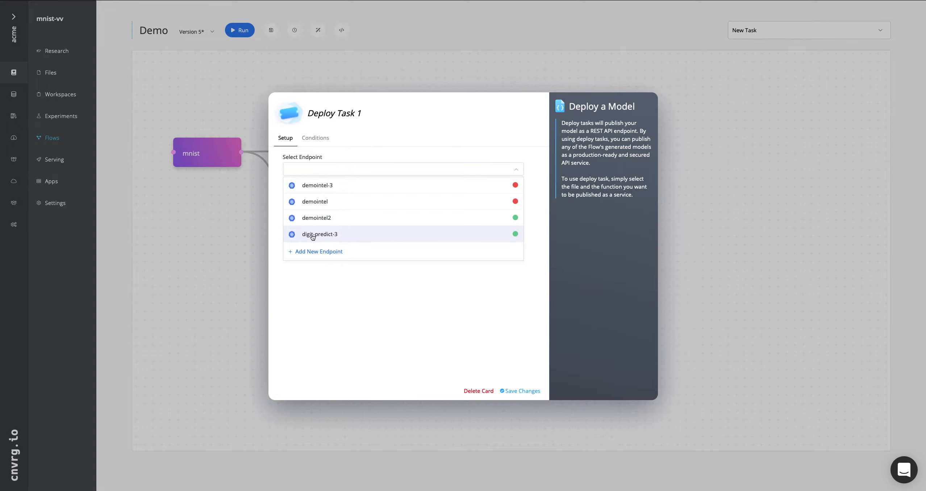
pyautogui.click(307, 255)
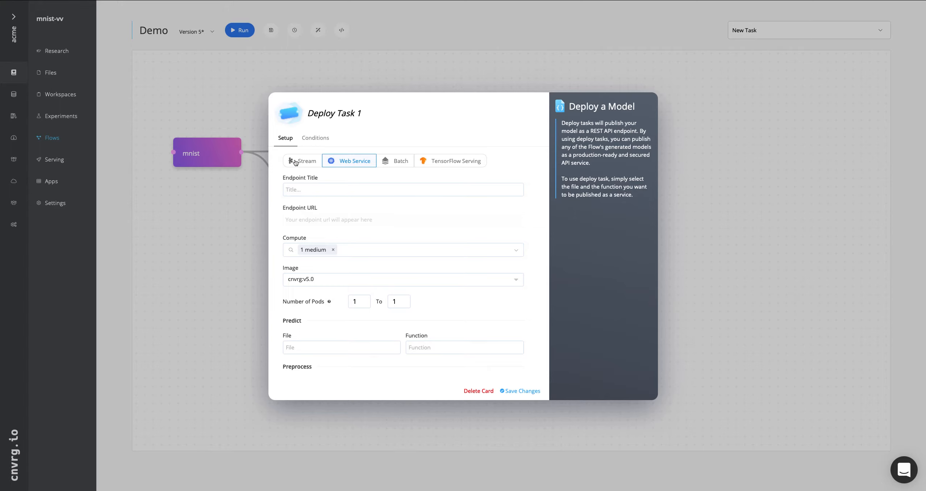
pyautogui.click(310, 193)
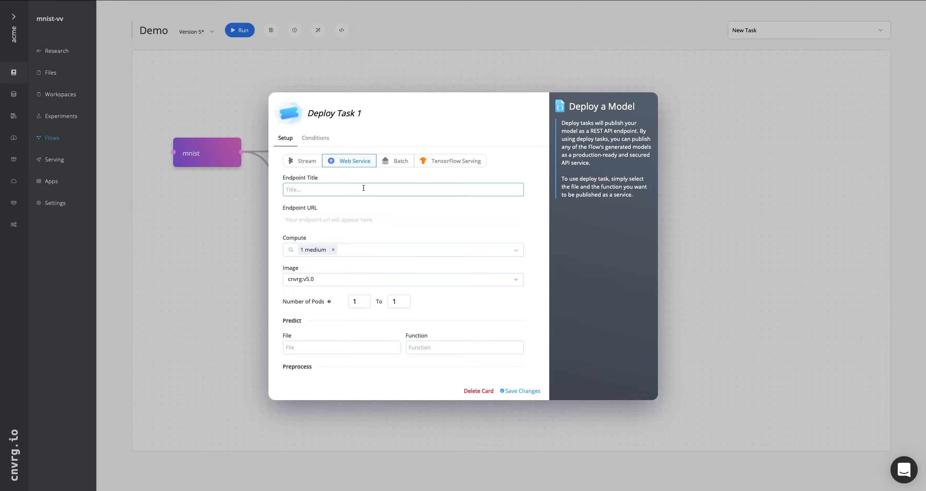
pyautogui.write('demo')
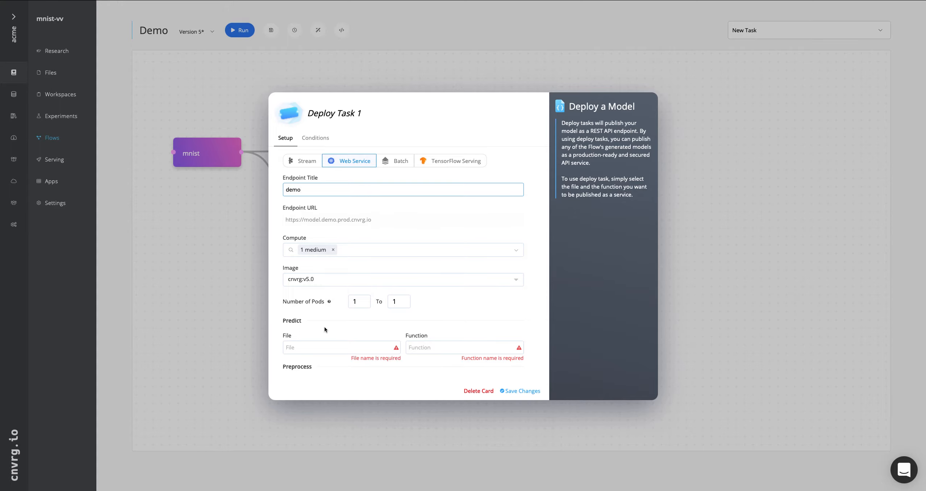
# Set the endpoint's predict file to predict3.py and its predict function to predict
pyautogui.click(316, 348)
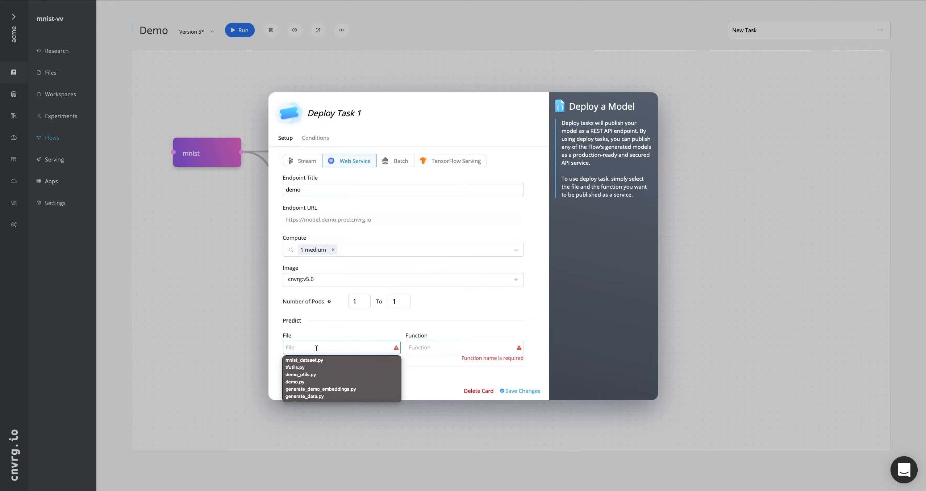
pyautogui.write('pred')
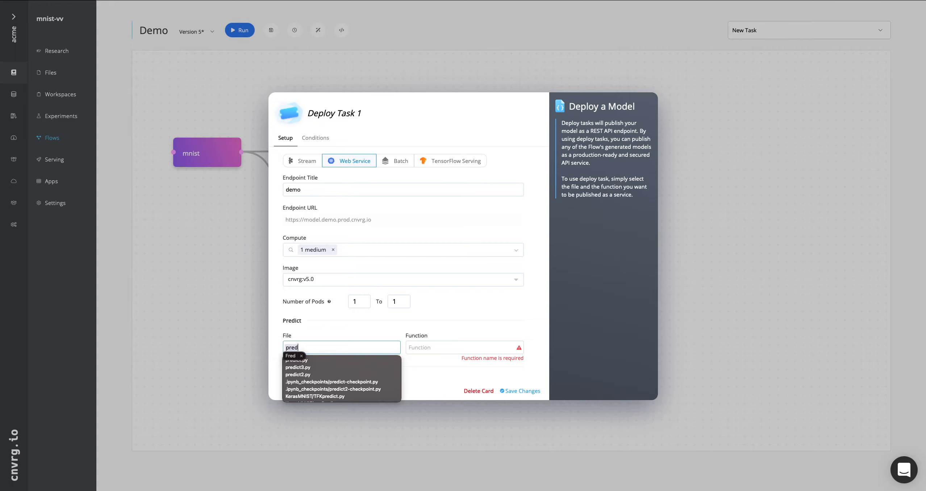
pyautogui.write('ict')
pyautogui.click(297, 368)
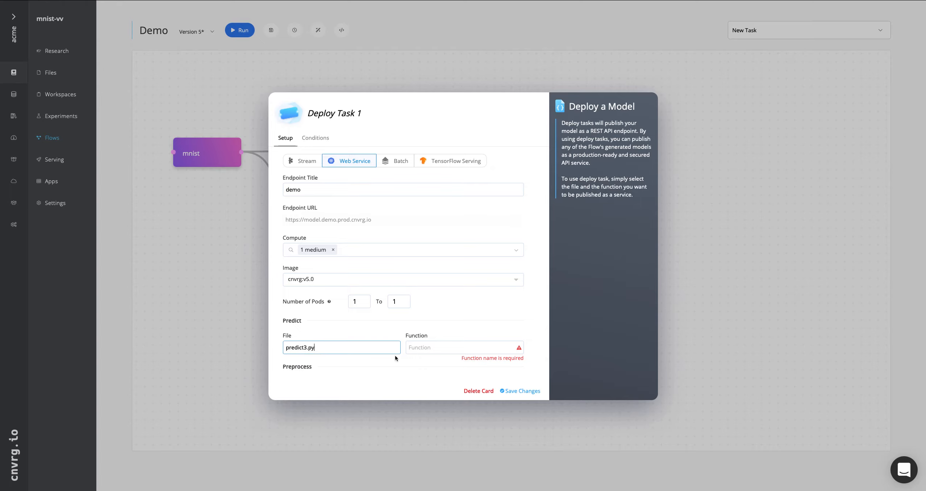
pyautogui.click(432, 349)
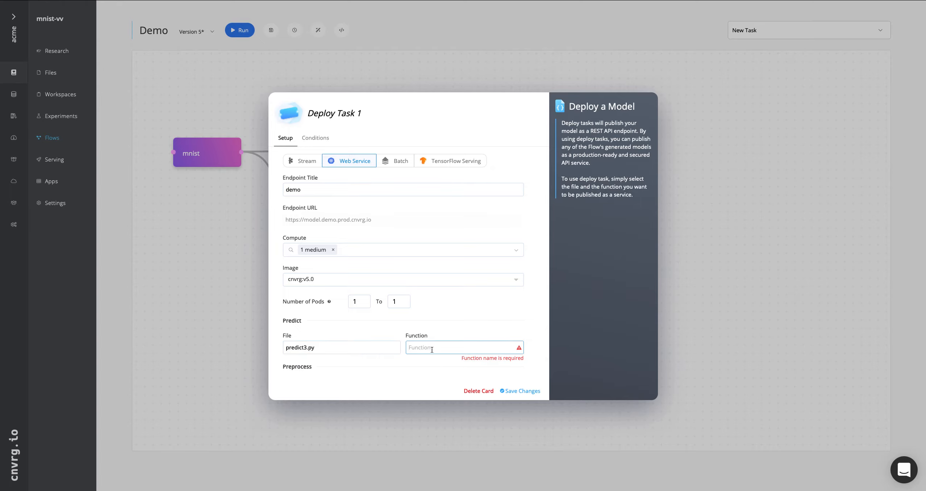
pyautogui.write('pr')
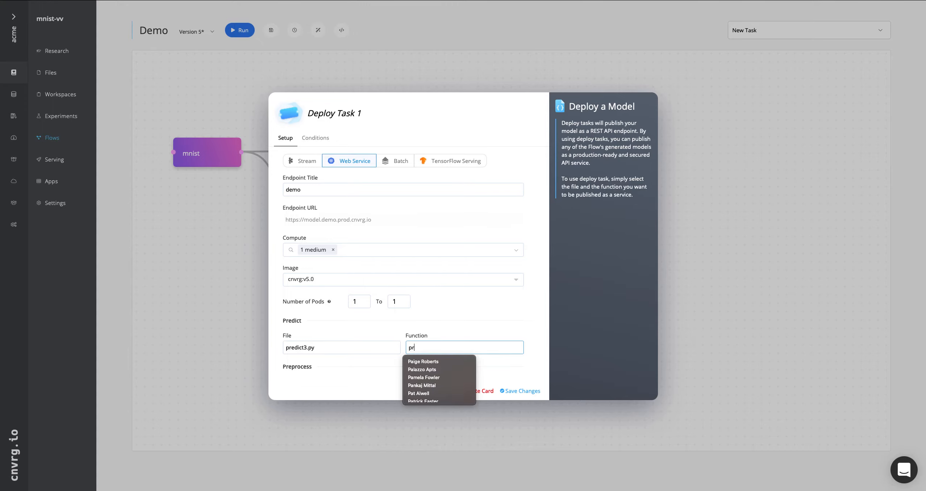
pyautogui.write('edict')
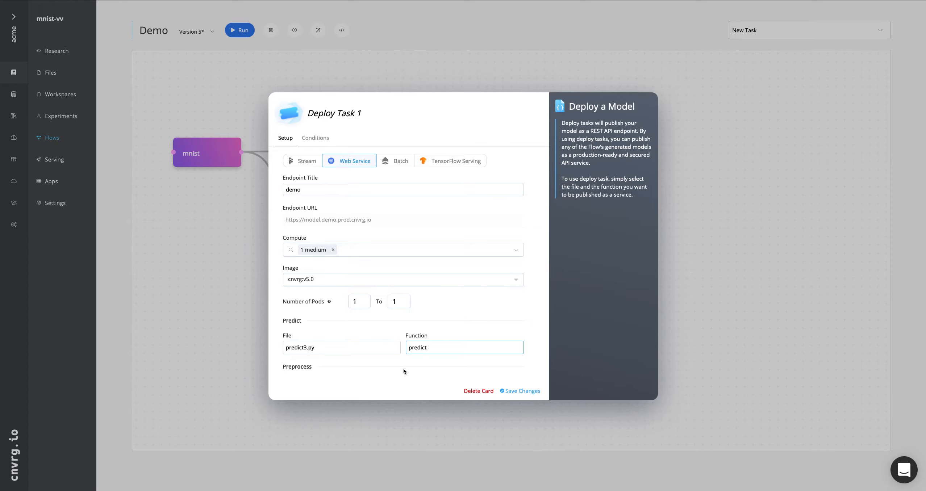
# Enable the option that the predict function accepts a file as input, check the task's conditions and save the deploy task
pyautogui.scroll(-1, 403, 369)
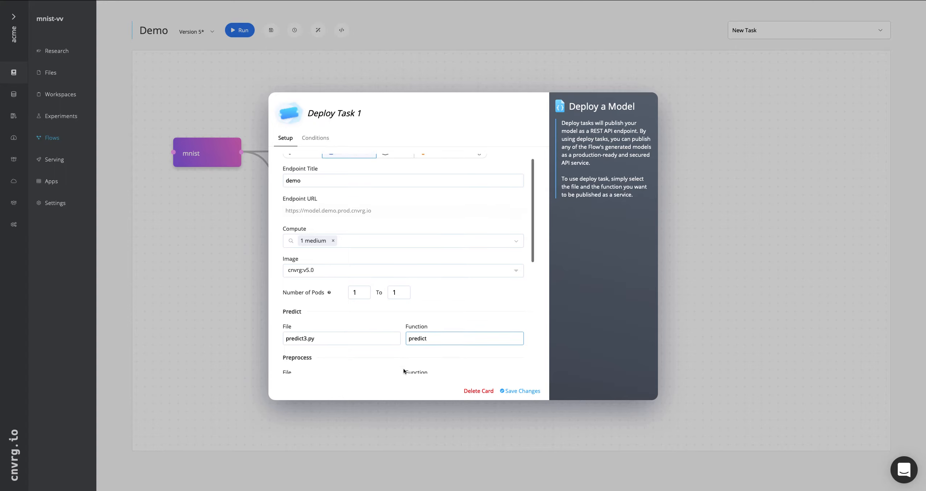
pyautogui.scroll(-2, 403, 370)
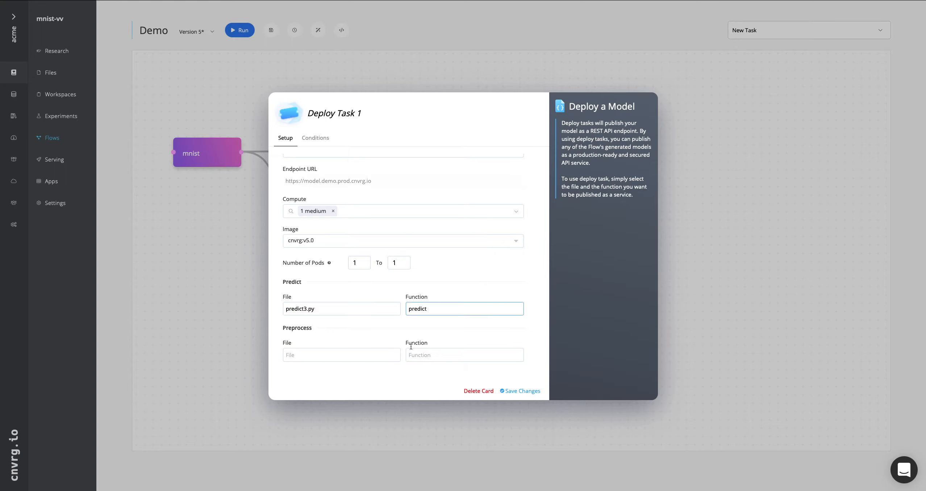
pyautogui.scroll(-1, 400, 340)
pyautogui.scroll(-1, 400, 340)
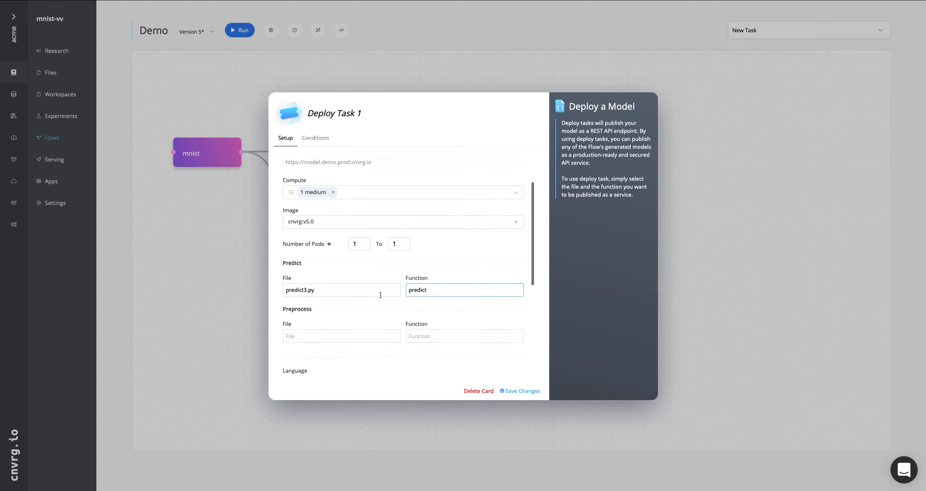
pyautogui.scroll(-5, 407, 308)
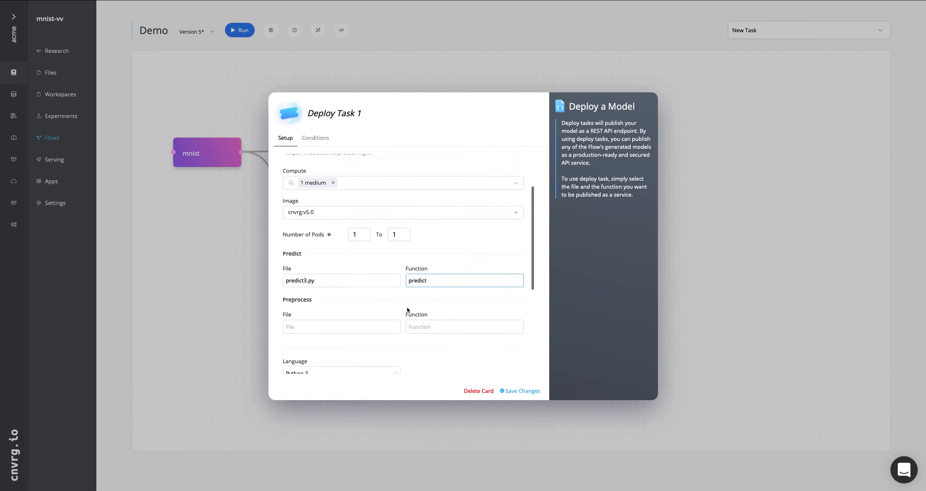
pyautogui.scroll(-12, 407, 306)
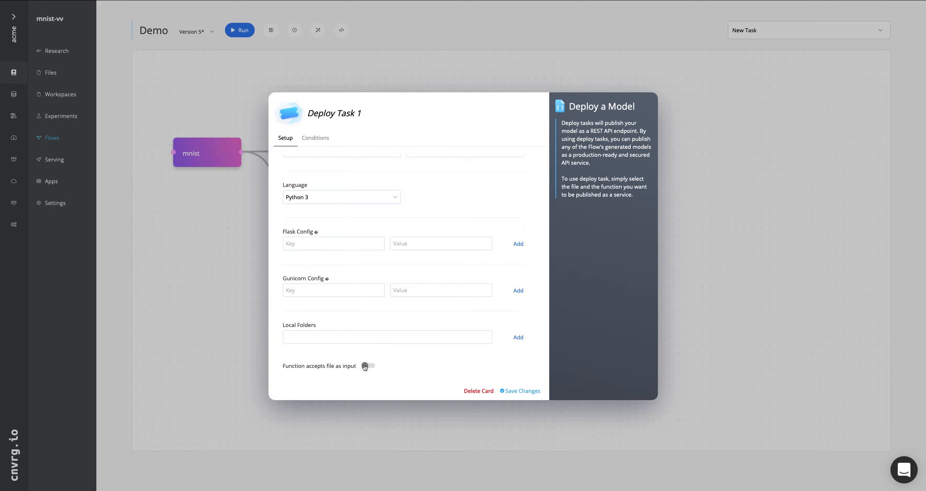
pyautogui.click(365, 367)
pyautogui.scroll(5, 413, 364)
pyautogui.scroll(1, 413, 364)
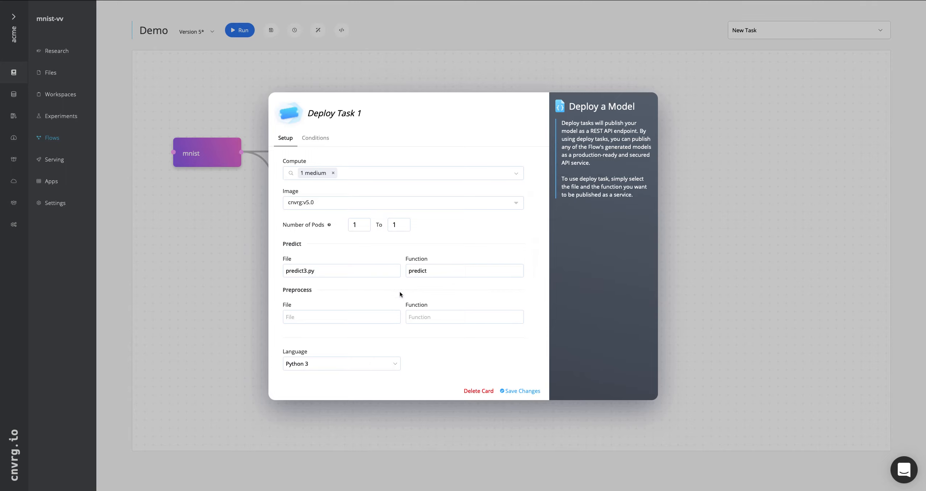
pyautogui.click(318, 141)
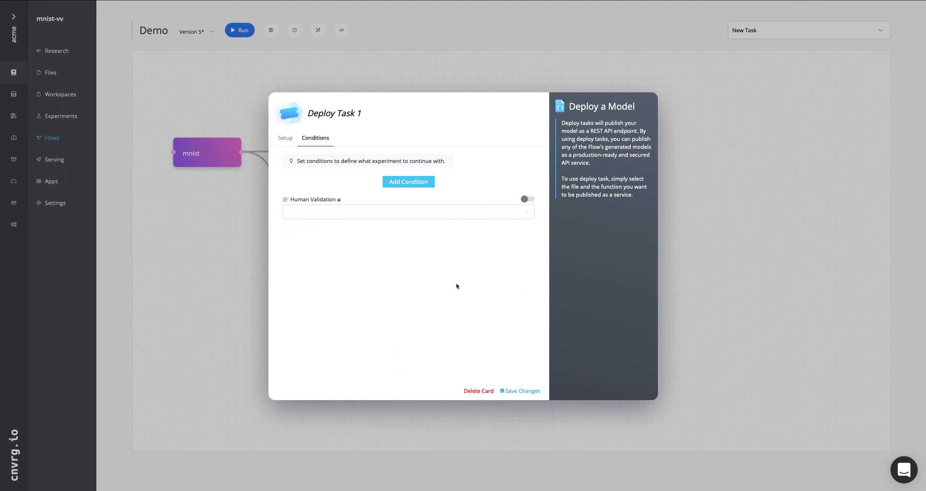
pyautogui.click(523, 392)
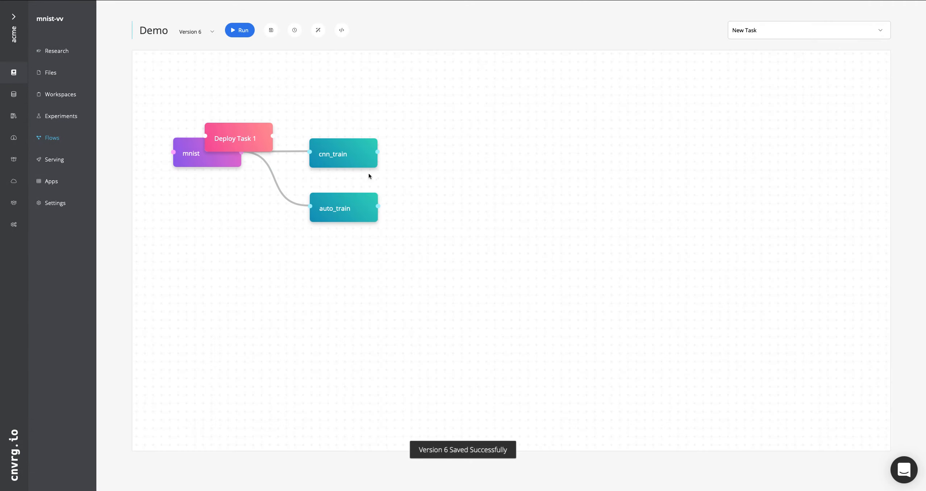
# Place the Deploy Task 1 card to the right of the training tasks and connect the outputs of cnn_train and auto_train to it
pyautogui.moveTo(243, 139); pyautogui.dragTo(455, 170)
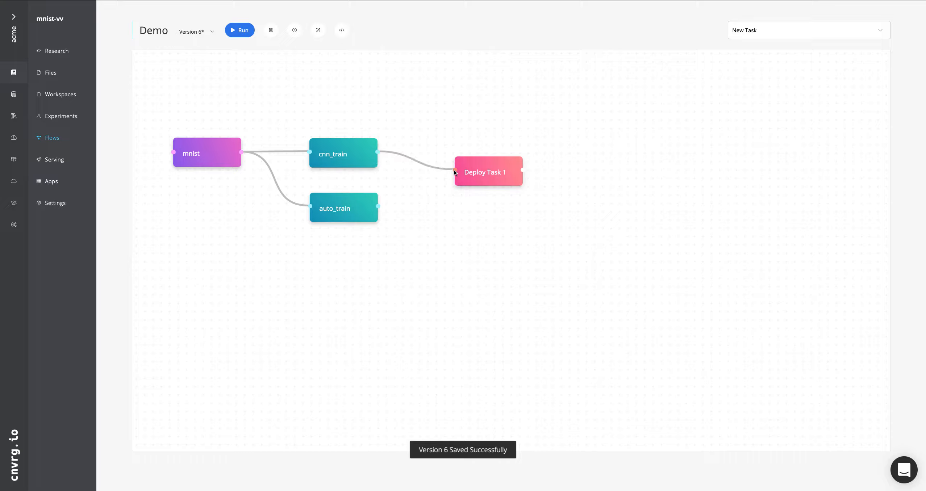
pyautogui.moveTo(378, 206); pyautogui.dragTo(489, 138)
# Arrange the cards symmetrically, with cnn_train above and auto_train below the line between mnist and Deploy Task 1
pyautogui.moveTo(356, 146); pyautogui.dragTo(360, 106)
pyautogui.moveTo(362, 206); pyautogui.dragTo(366, 190)
pyautogui.moveTo(524, 136); pyautogui.dragTo(499, 135)
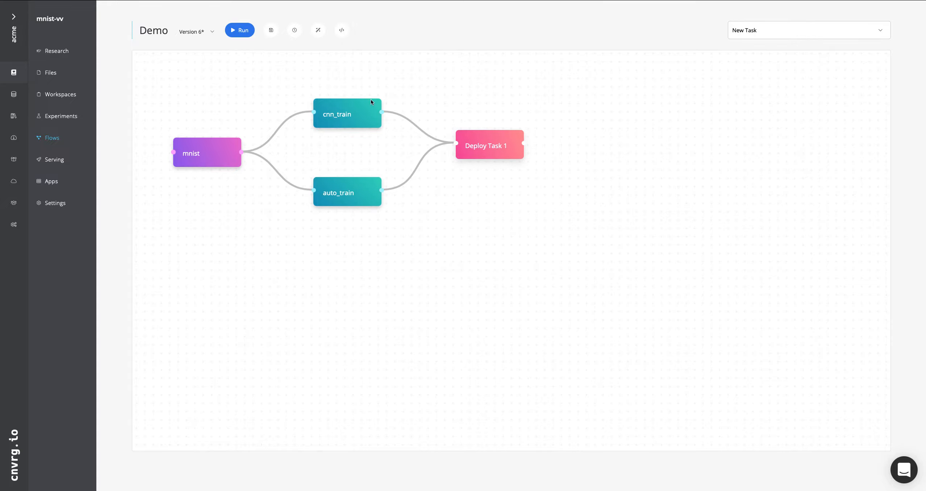
# Save the rearranged flow as a new version and review the list of its versions
pyautogui.click(271, 30)
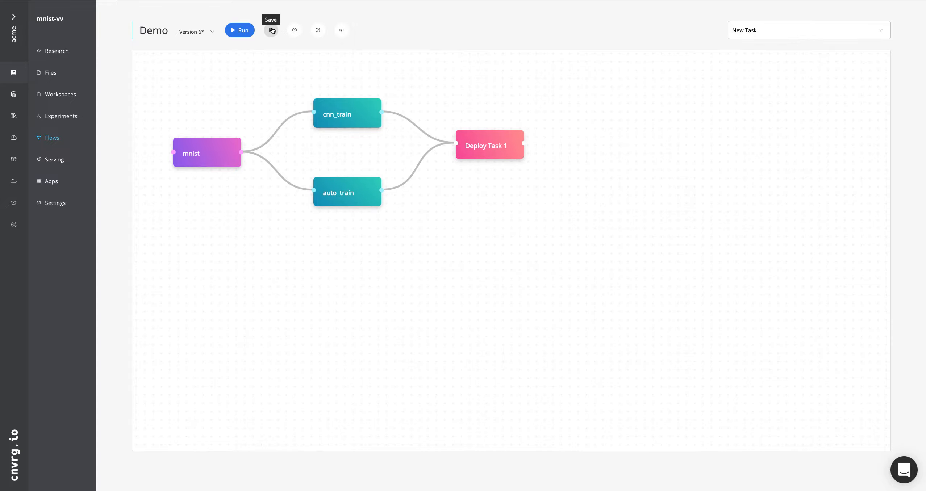
pyautogui.click(196, 32)
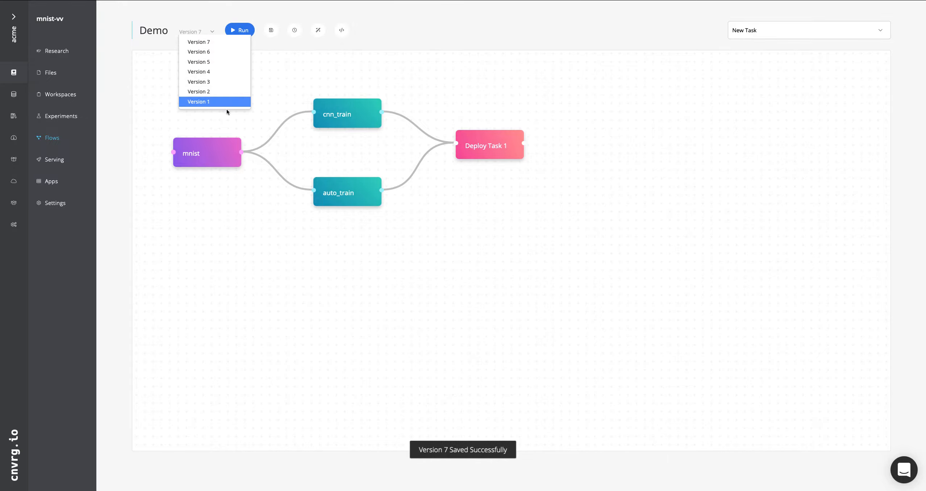
pyautogui.click(281, 73)
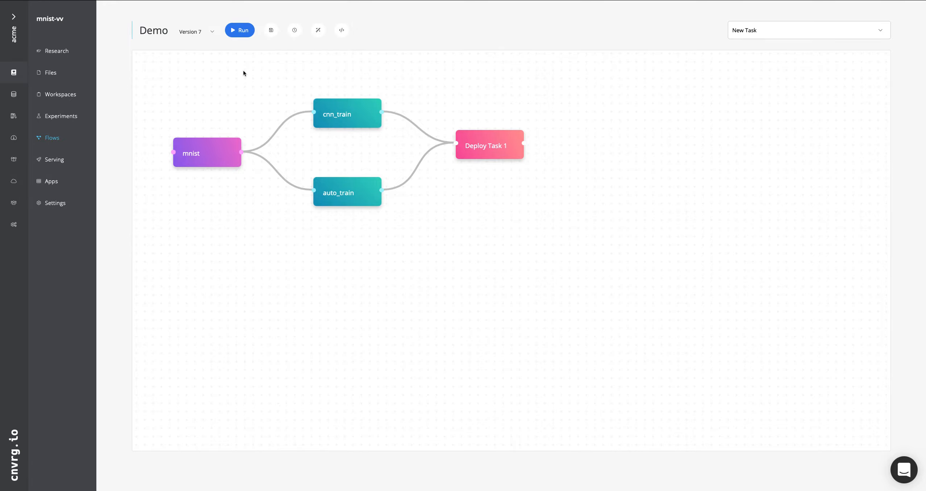
# Examine the YAML definition of the Demo flow and close it without changes
pyautogui.click(337, 33)
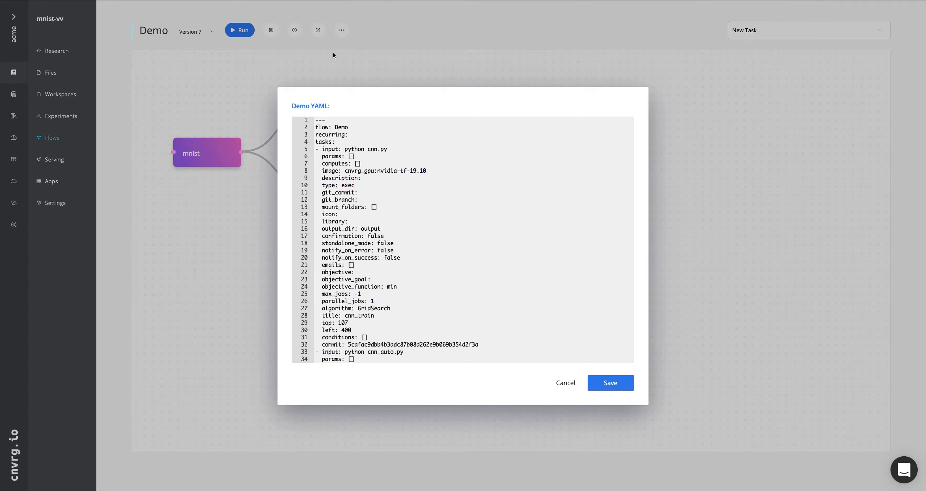
pyautogui.moveTo(315, 120); pyautogui.dragTo(342, 214)
pyautogui.moveTo(395, 228); pyautogui.dragTo(395, 229)
pyautogui.click(249, 95)
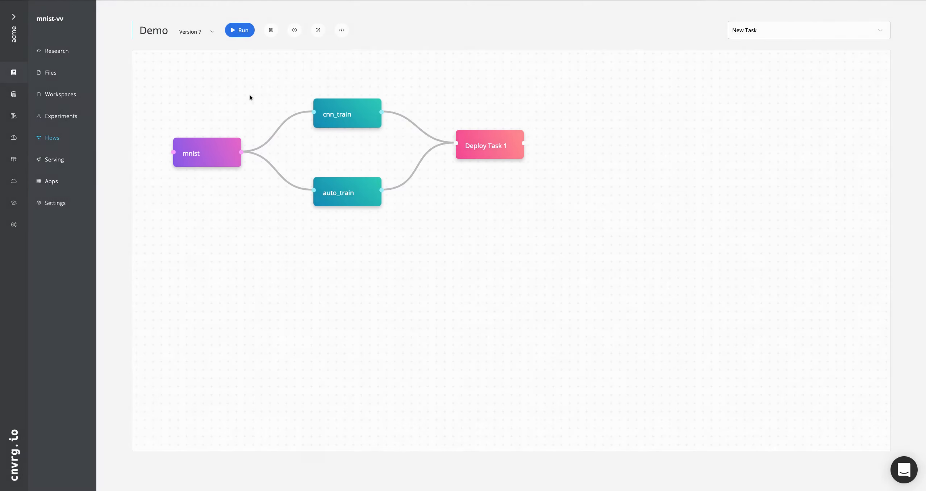
# Turn on the flow's continual learning triggers: updates of the mnist dataset and the webhook
pyautogui.click(319, 33)
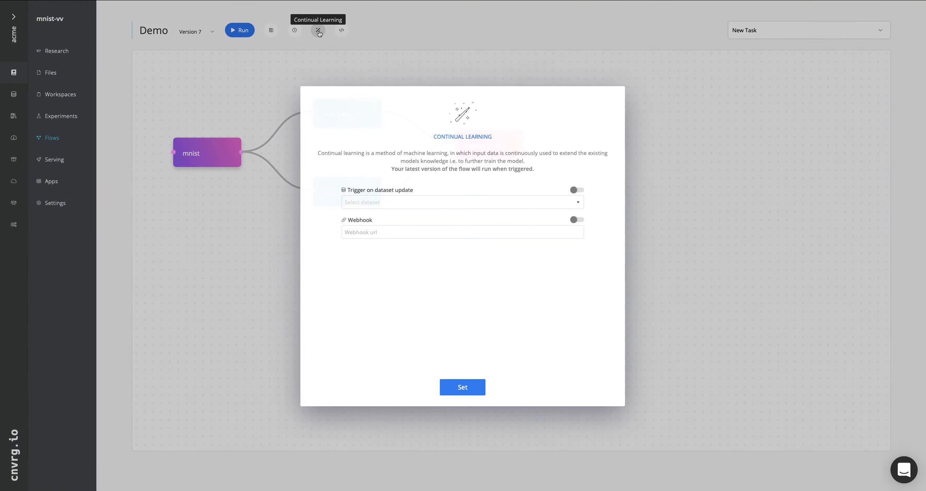
pyautogui.click(519, 200)
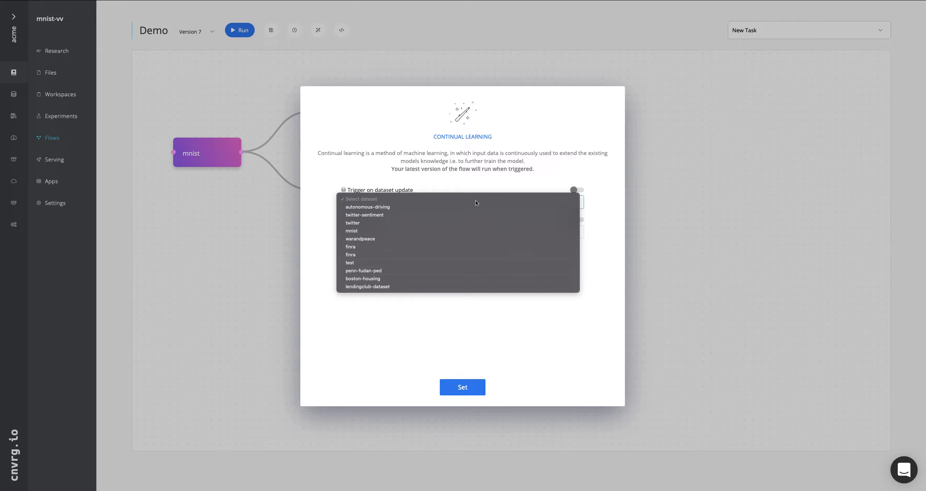
pyautogui.click(403, 231)
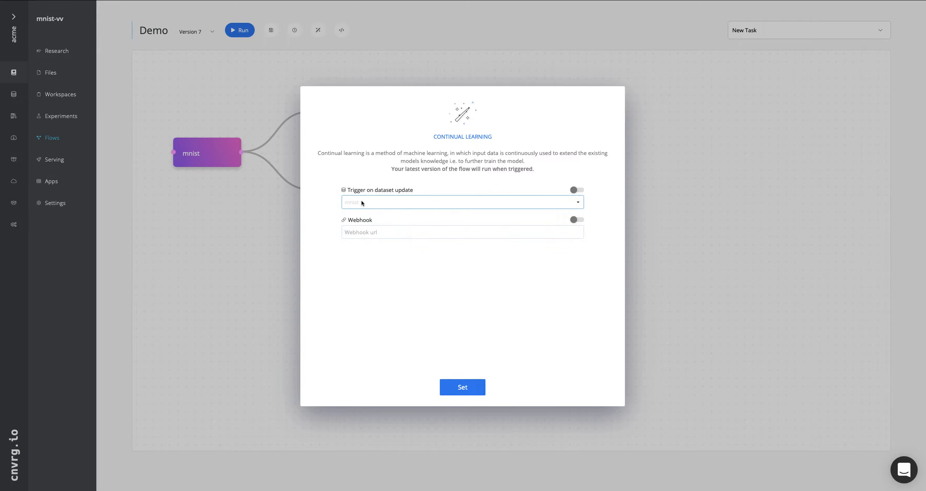
pyautogui.click(573, 190)
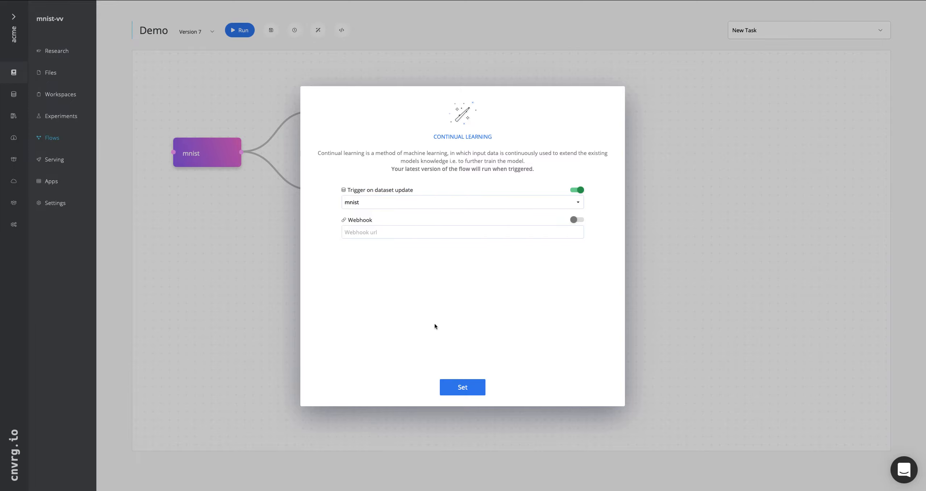
pyautogui.click(575, 220)
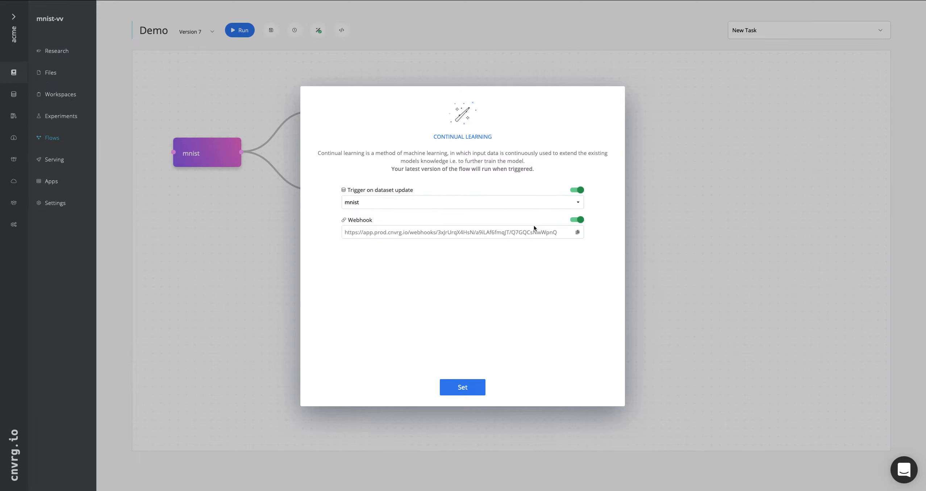
pyautogui.click(557, 233)
# Switch off the webhook and dataset update triggers and close the continual learning settings
pyautogui.click(580, 220)
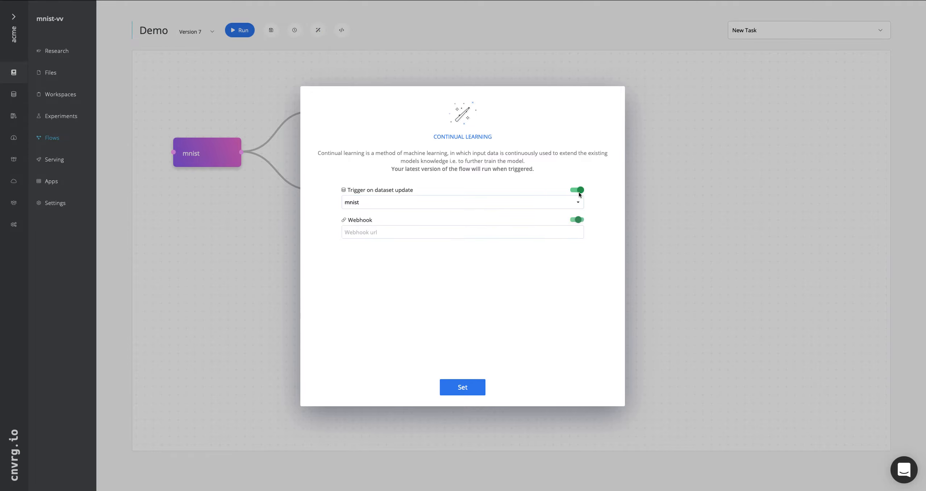
pyautogui.click(579, 191)
pyautogui.click(635, 200)
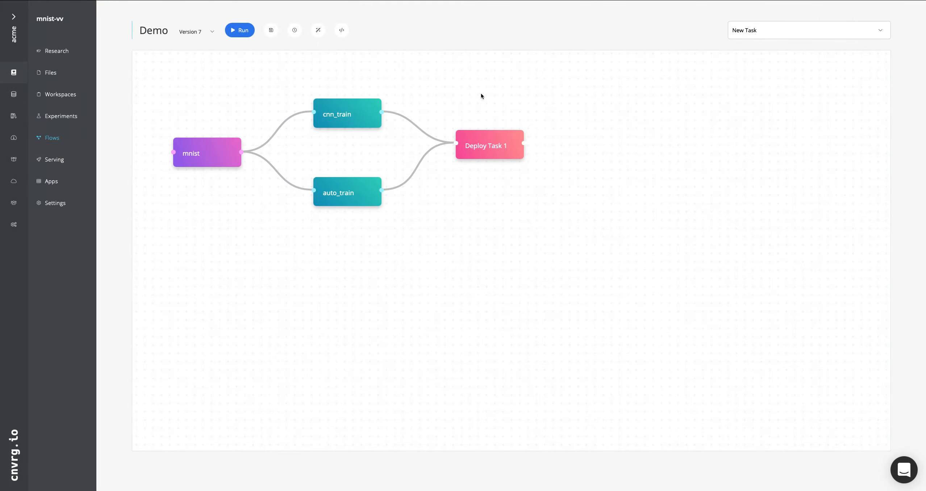
# Check the flow's recurring schedule settings without changing them, and run version 8 of the Demo flow
pyautogui.click(294, 31)
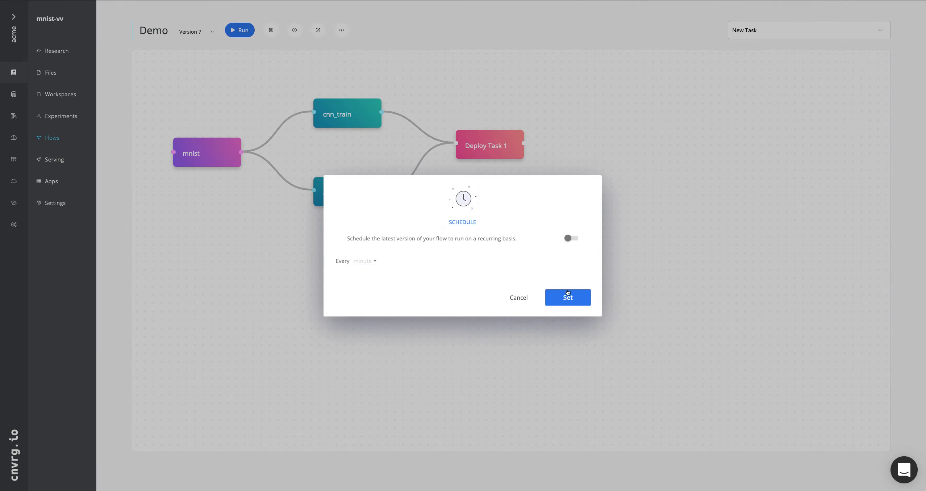
pyautogui.click(519, 298)
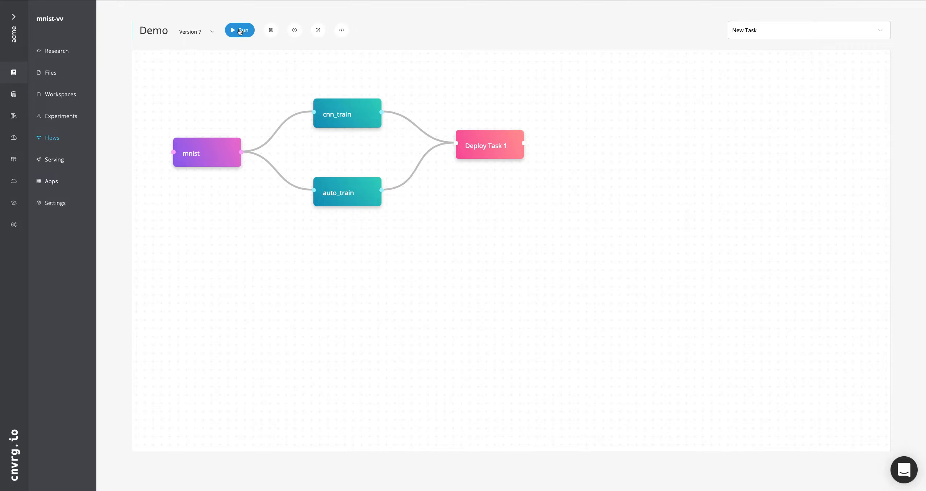
pyautogui.click(240, 32)
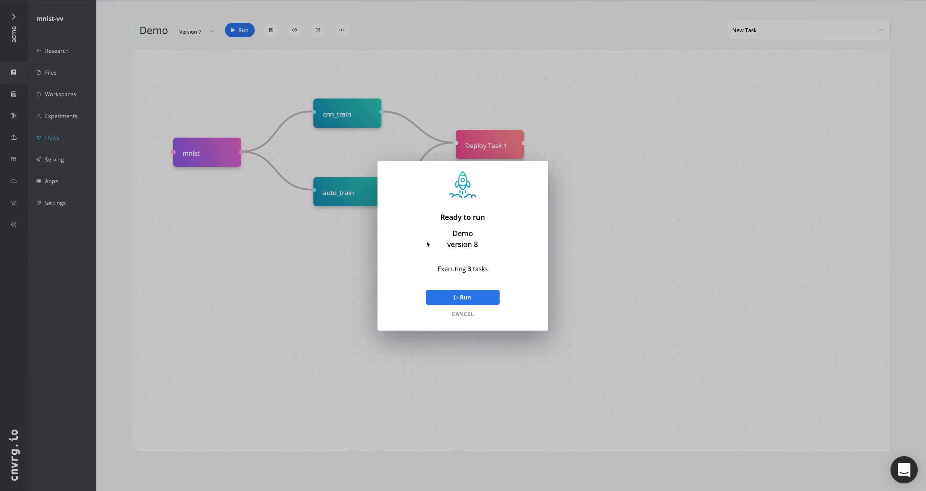
pyautogui.click(477, 300)
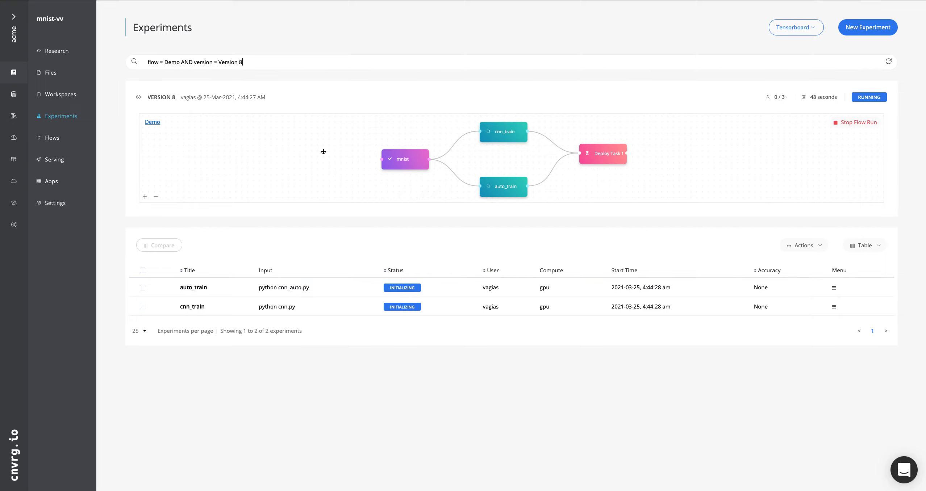
# Open the mnist_cnn experiment started on 16 March 2021 from the project's full experiment list and examine its resource usage, accuracy, loss charts and logs
pyautogui.click(57, 116)
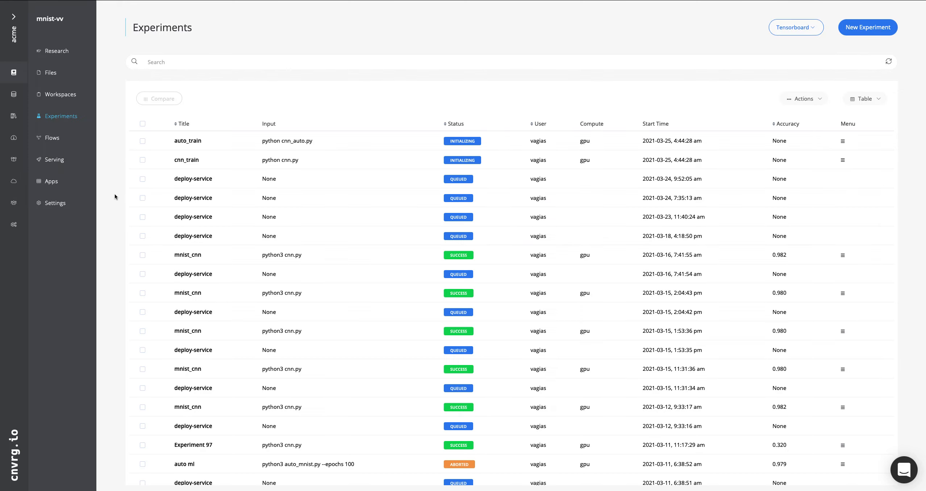
pyautogui.scroll(-1, 115, 194)
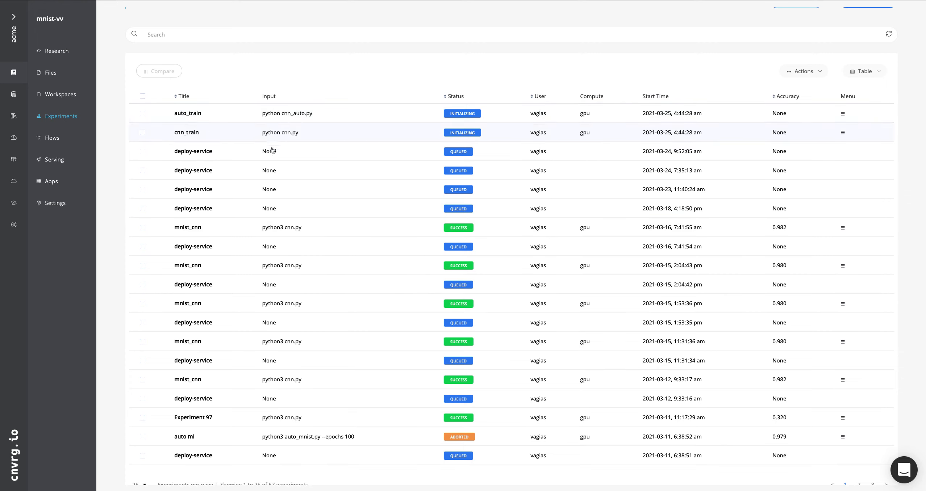
pyautogui.click(183, 229)
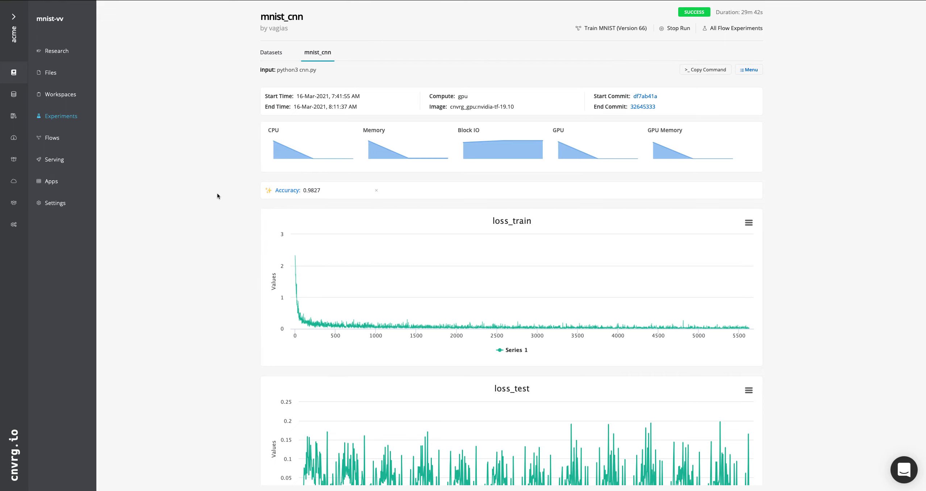
pyautogui.scroll(-4, 316, 287)
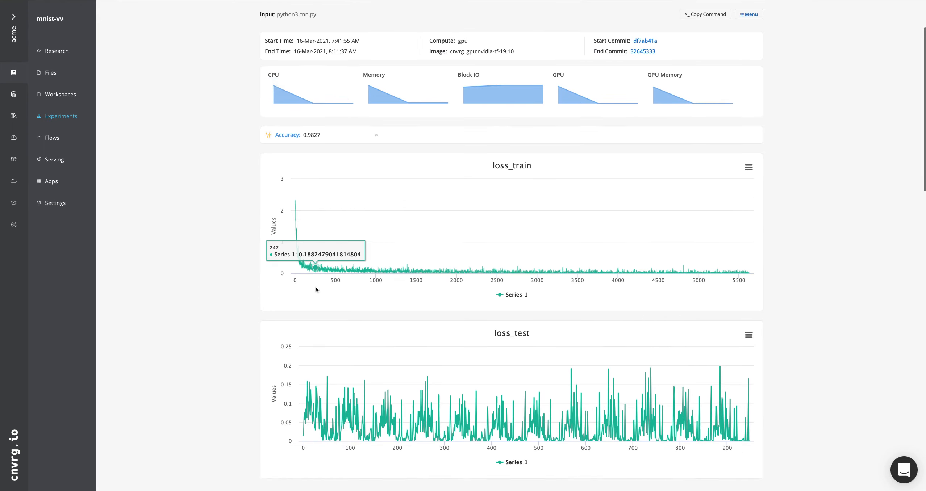
pyautogui.scroll(-12, 260, 278)
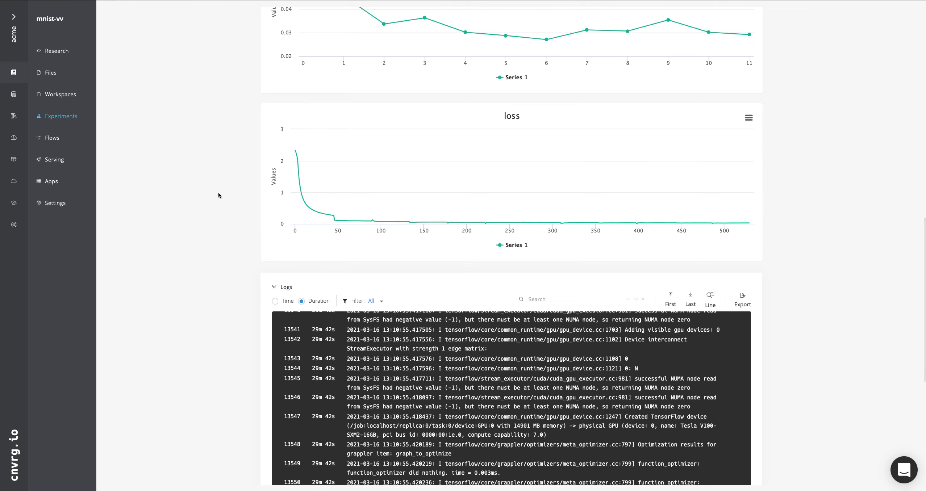
pyautogui.scroll(20, 190, 176)
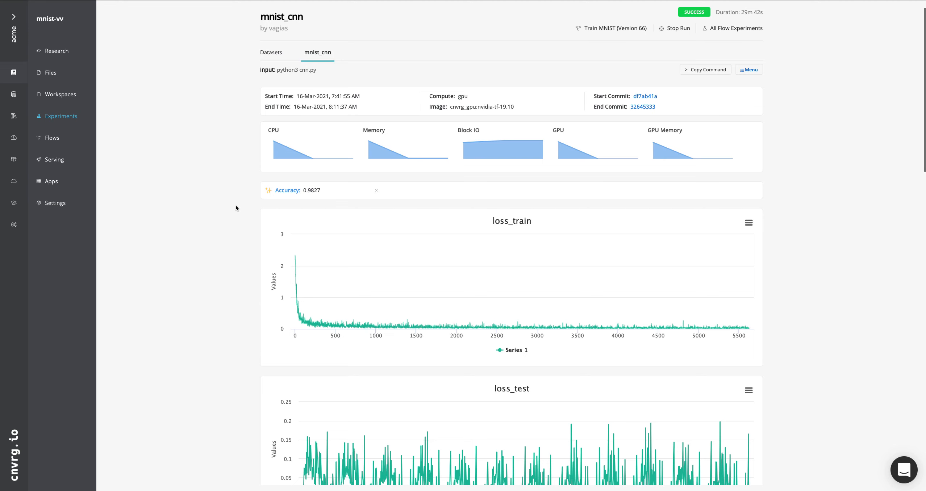
pyautogui.scroll(-2, 236, 208)
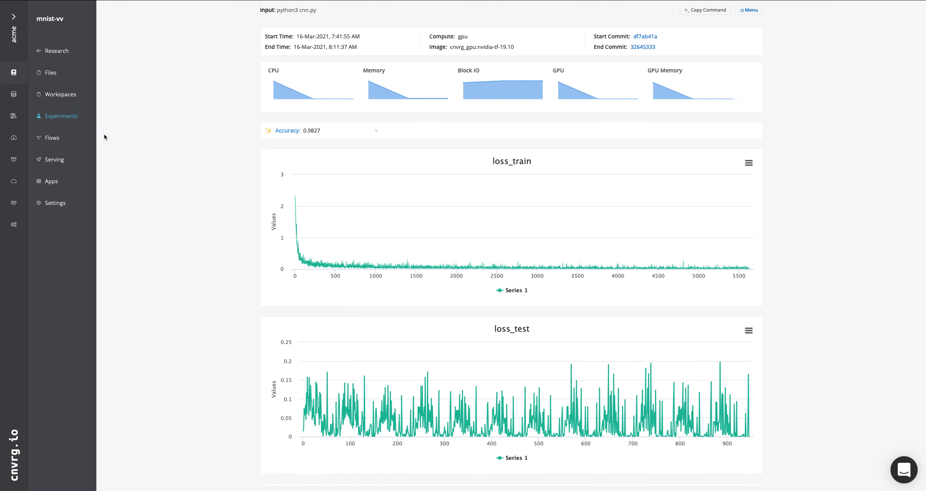
# Go back to the project's flows and show the experiments of the Demo flow
pyautogui.click(52, 139)
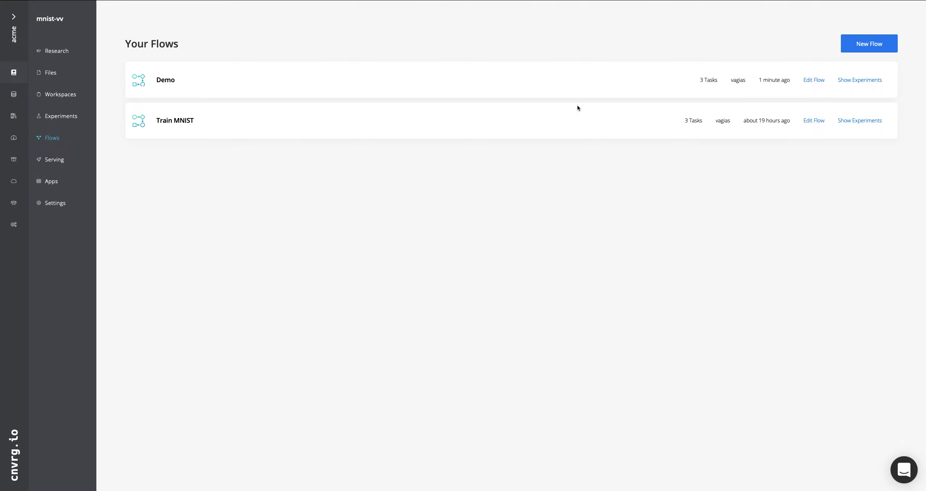
pyautogui.click(864, 81)
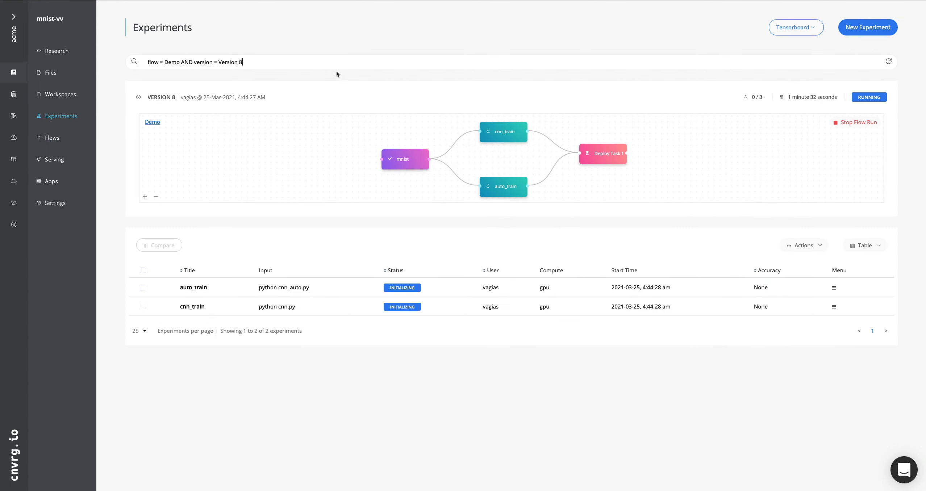